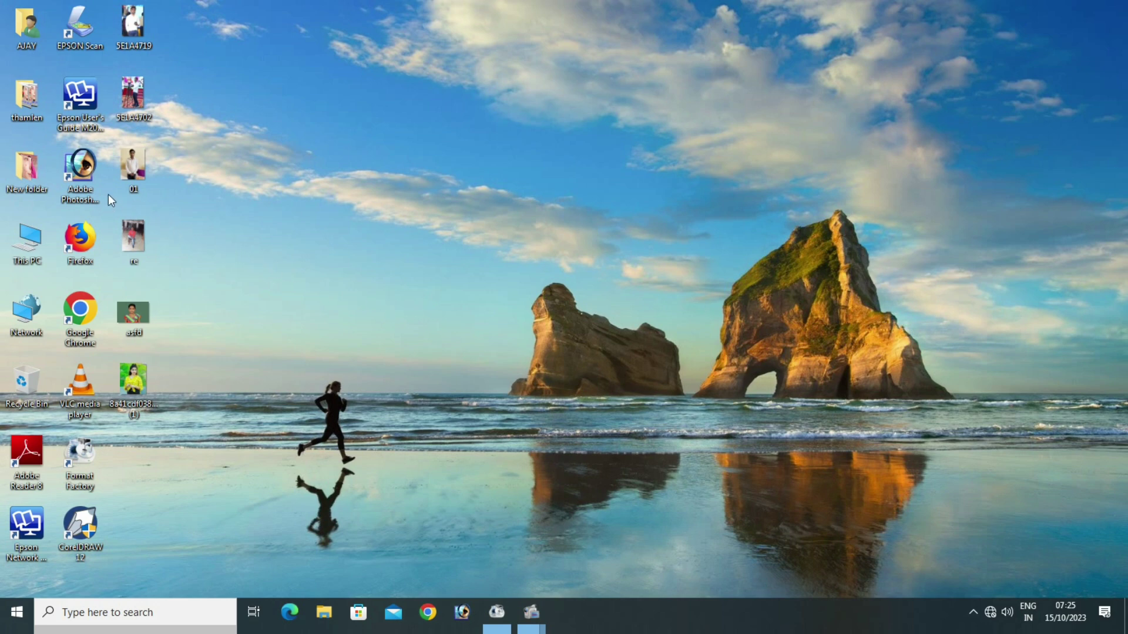
# Launch Photoshop and drag the asfd photo from the desktop onto its taskbar button.
pyautogui.doubleClick(86, 185)
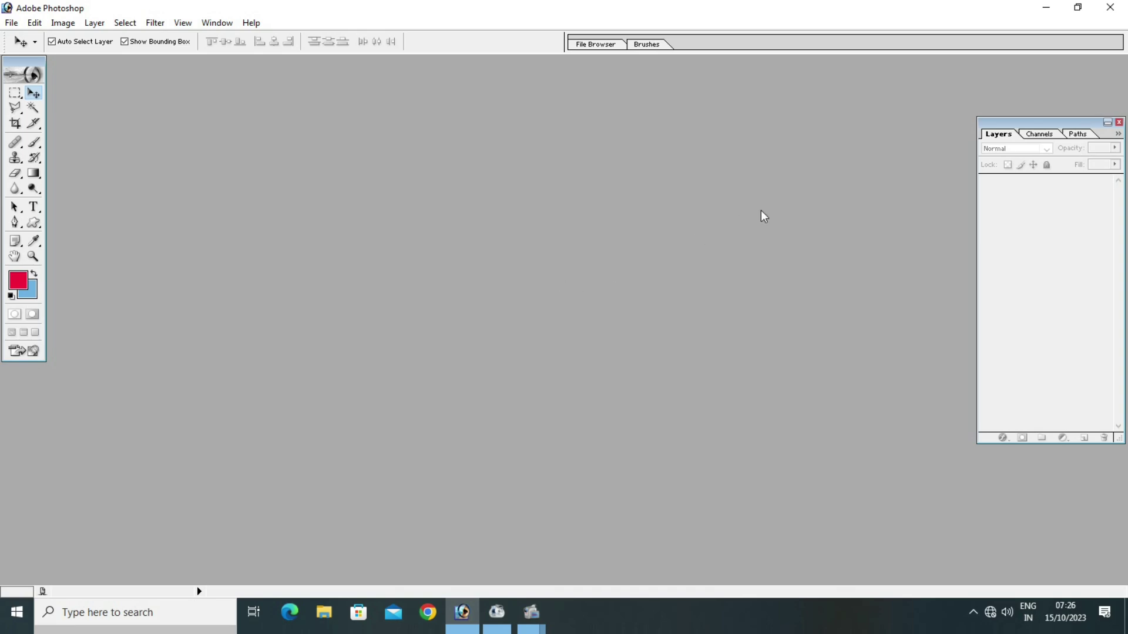
pyautogui.click(1046, 12)
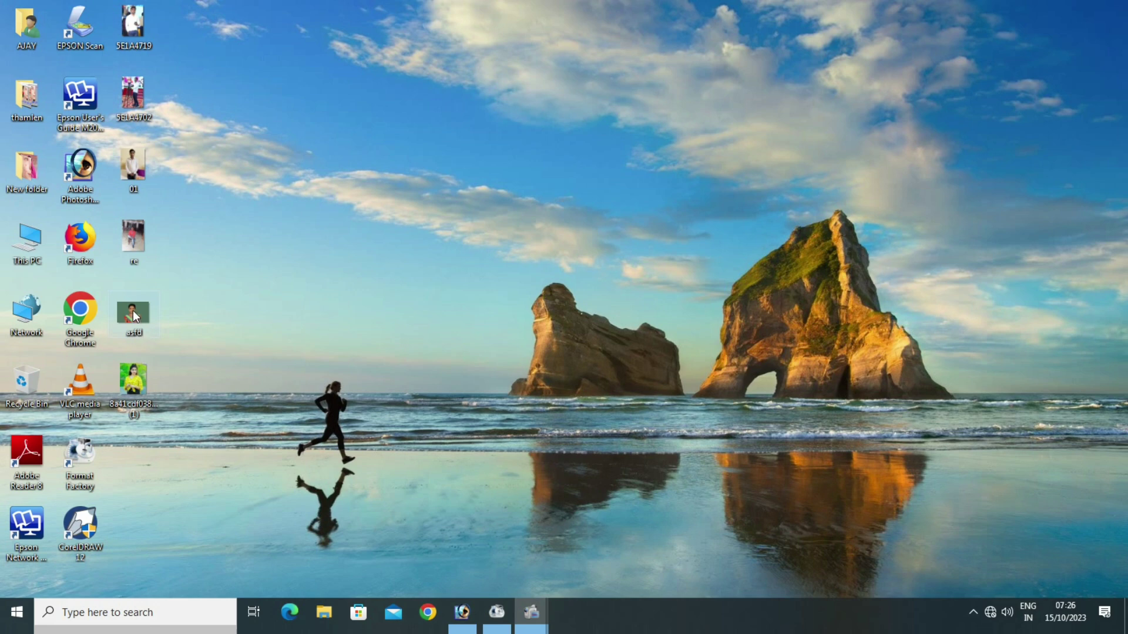
pyautogui.moveTo(135, 316); pyautogui.dragTo(143, 317)
pyautogui.moveTo(342, 370); pyautogui.dragTo(401, 419)
pyautogui.moveTo(456, 562); pyautogui.dragTo(481, 501)
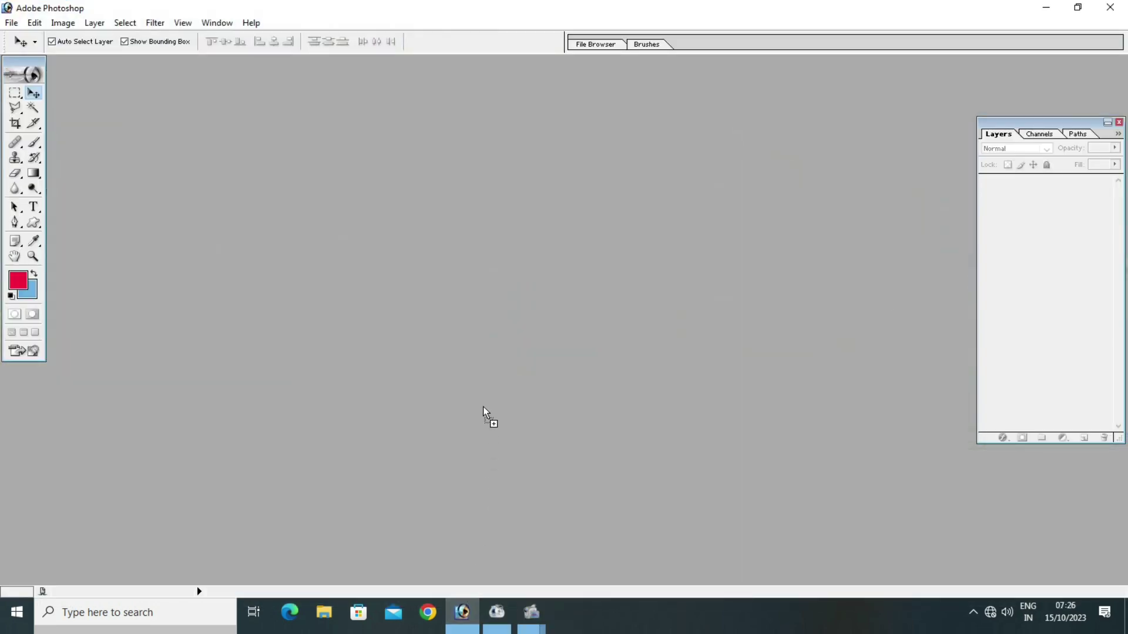
# Open asfd.jpg in a maximised document window with the Crop tool active.
pyautogui.moveTo(485, 298); pyautogui.dragTo(486, 299)
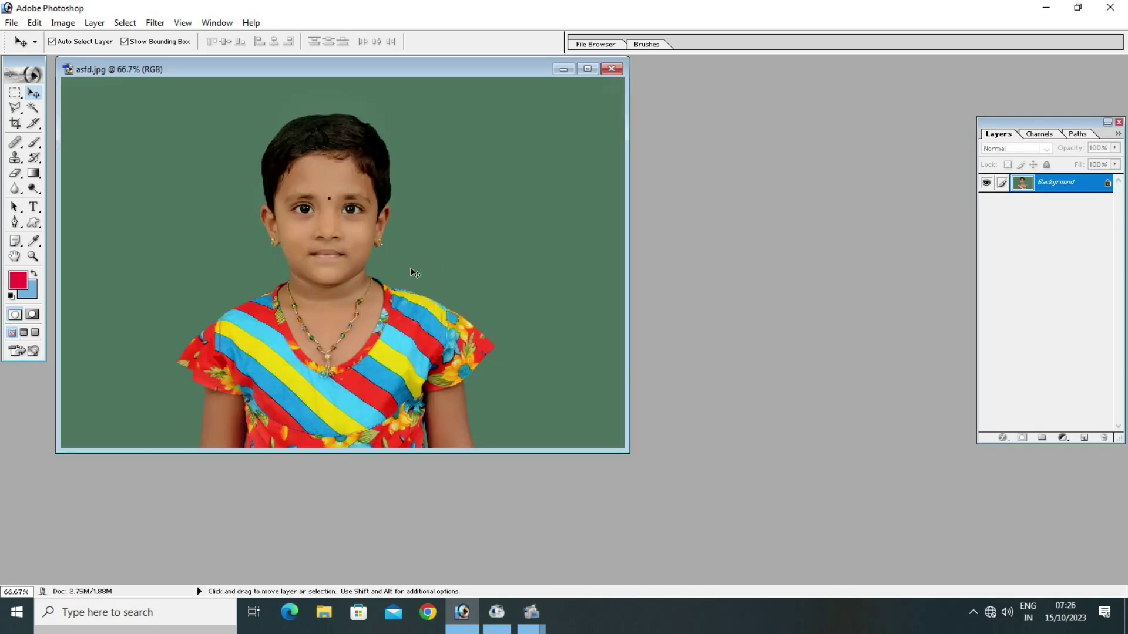
pyautogui.click(587, 69)
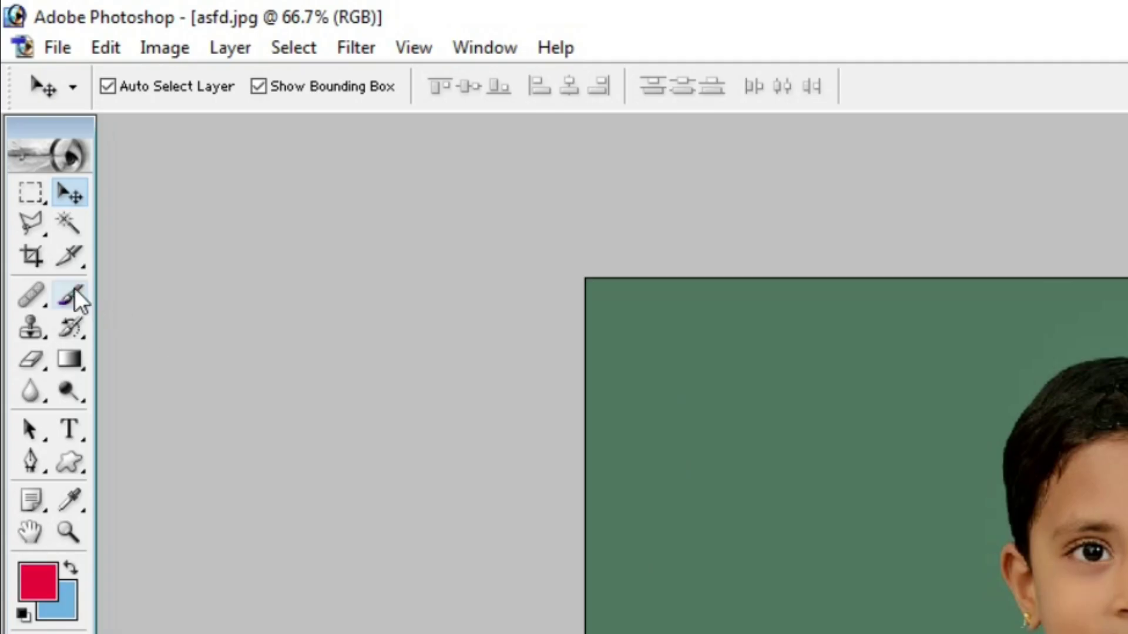
pyautogui.click(41, 260)
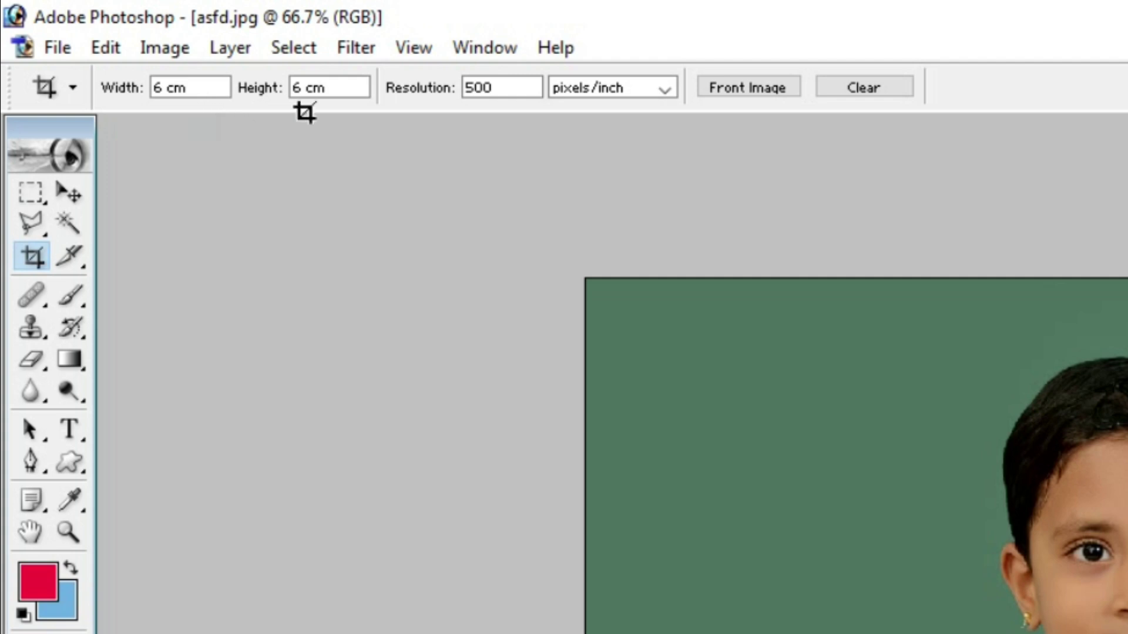
# Clear the old crop values and enter Width 1.2 in, Height 1.5 in, Resolution 300.
pyautogui.click(857, 91)
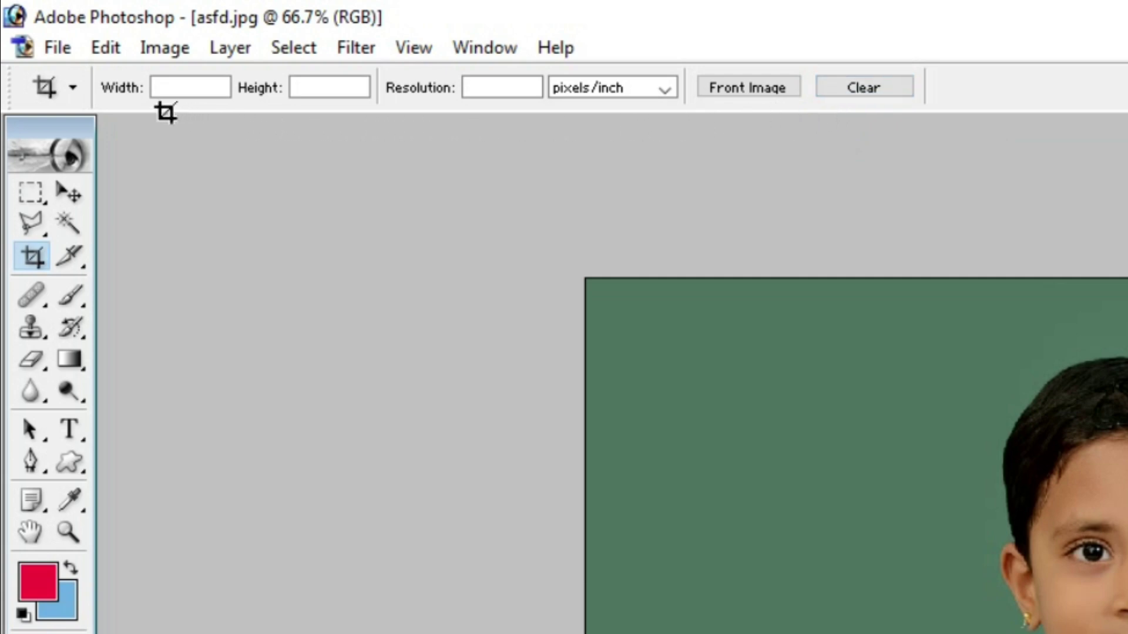
pyautogui.click(197, 88)
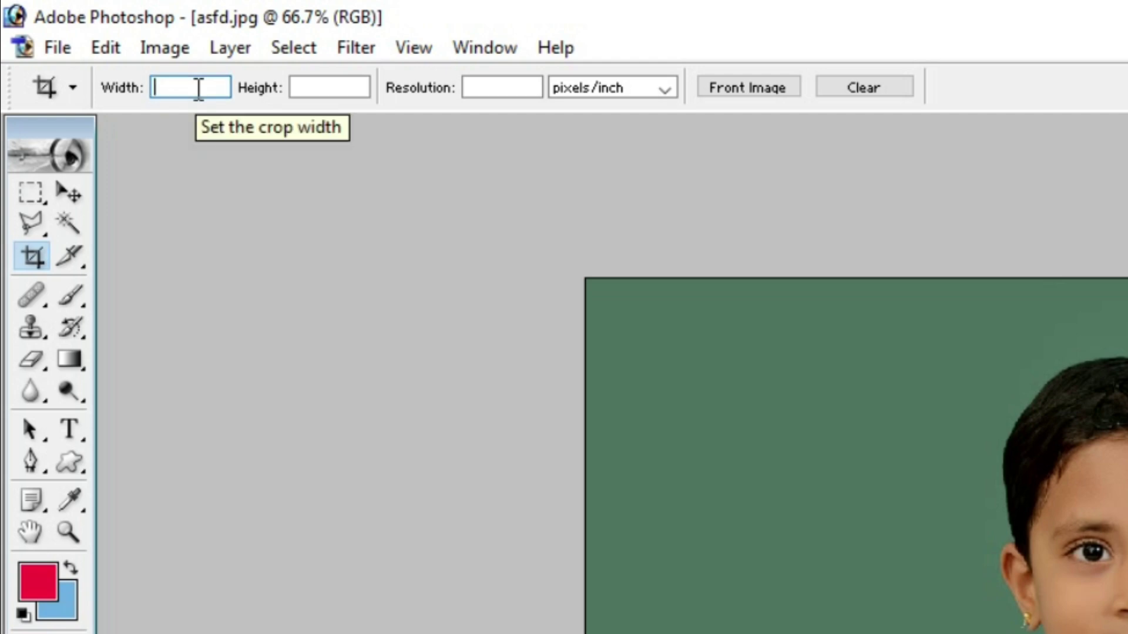
pyautogui.write('1.2 ')
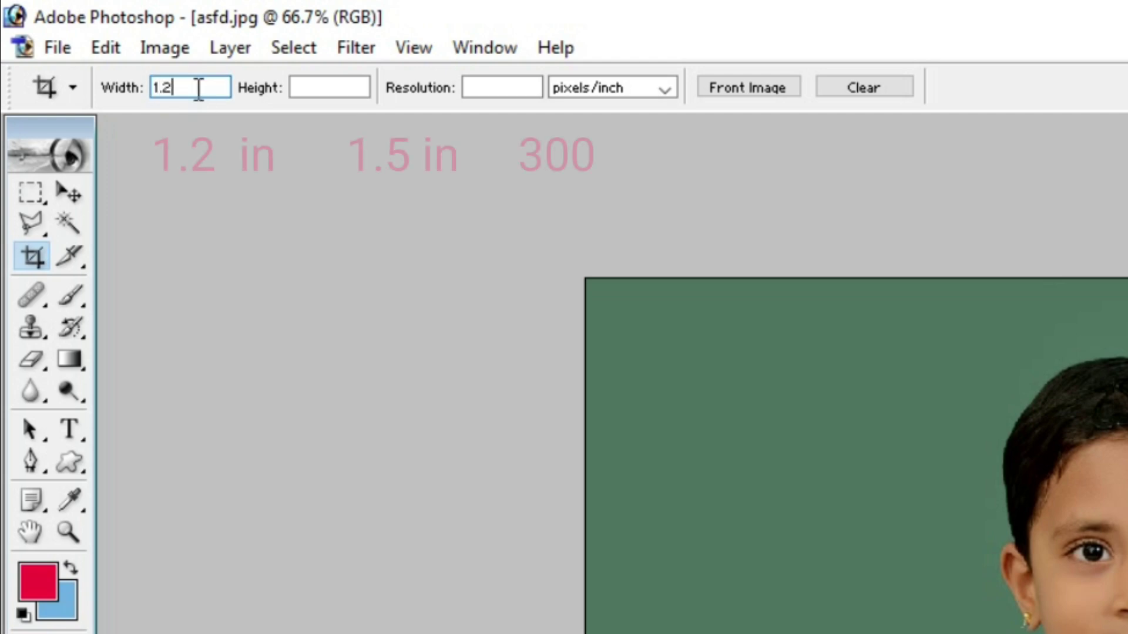
pyautogui.write('in')
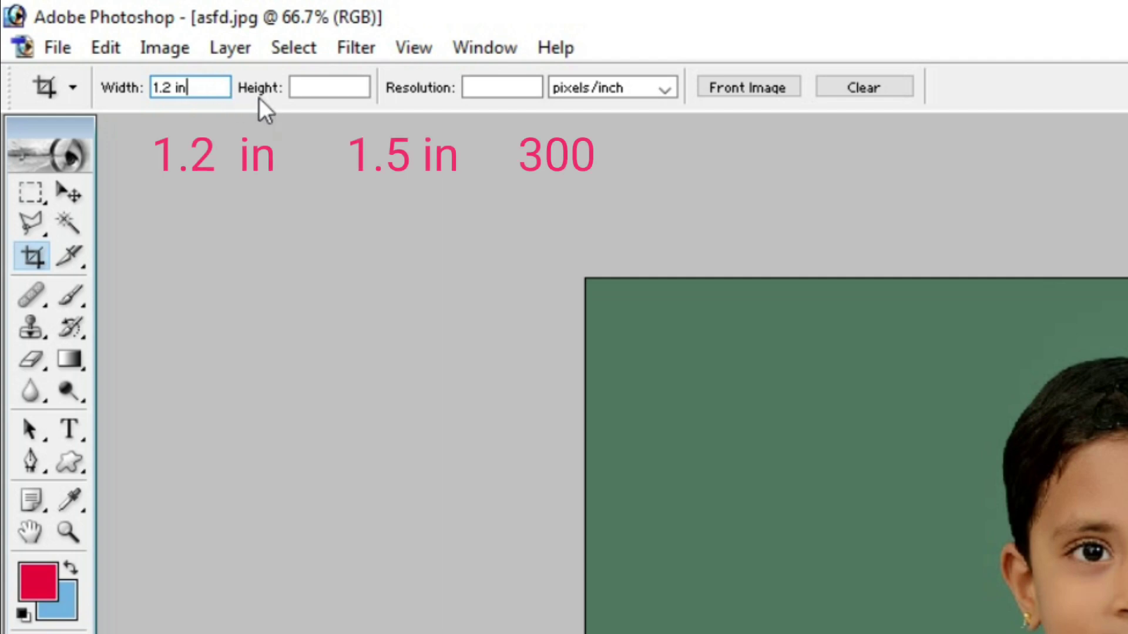
pyautogui.click(332, 89)
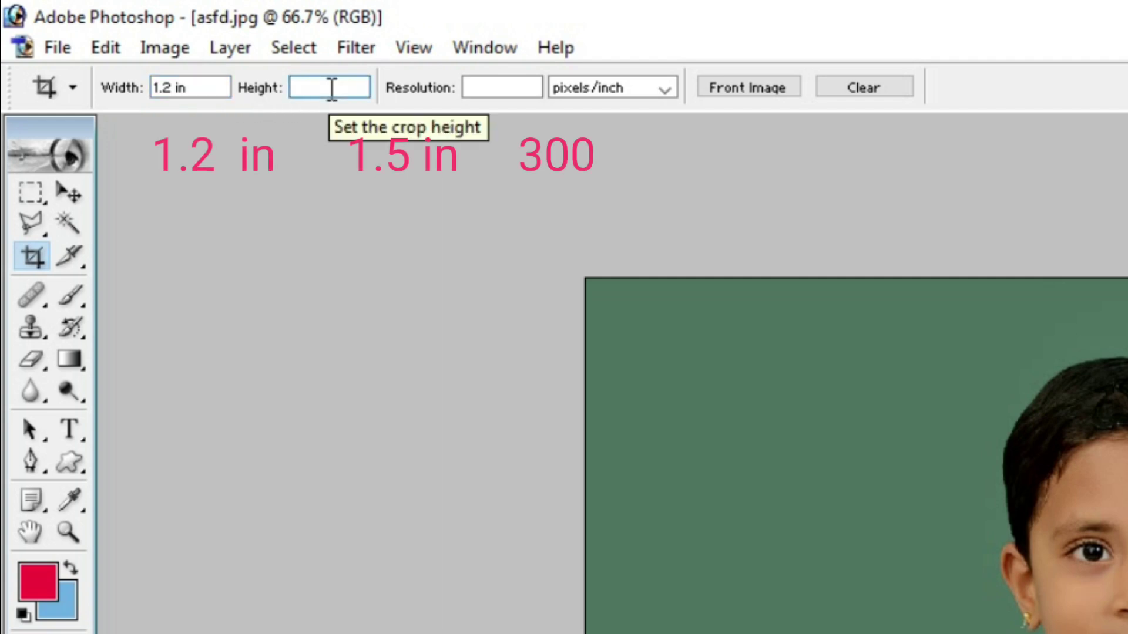
pyautogui.write('1.5')
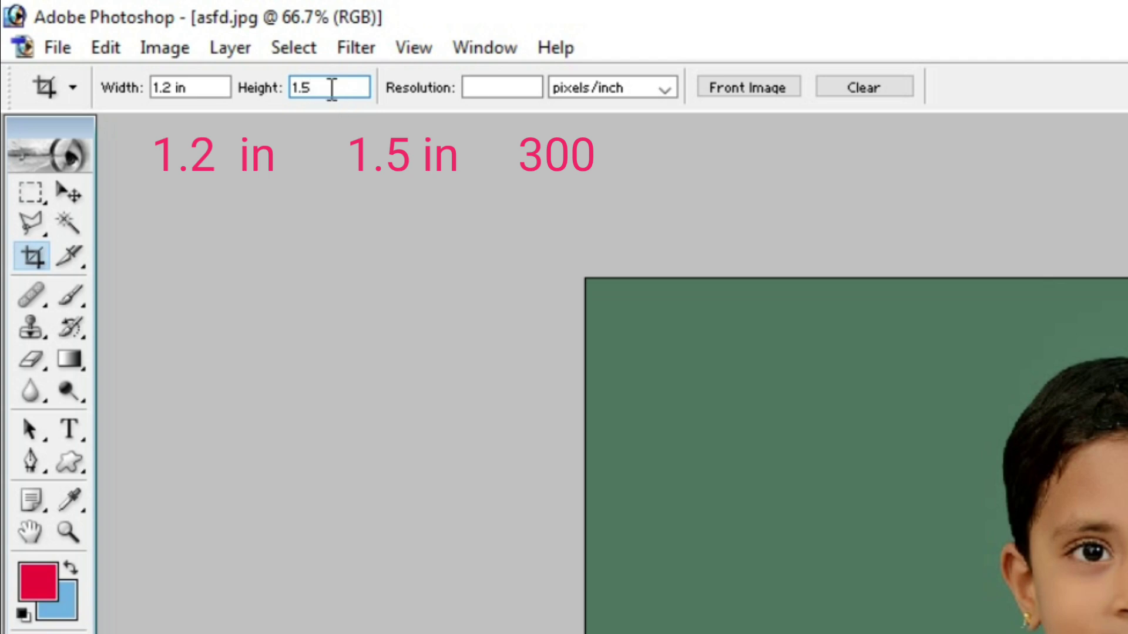
pyautogui.write(' in')
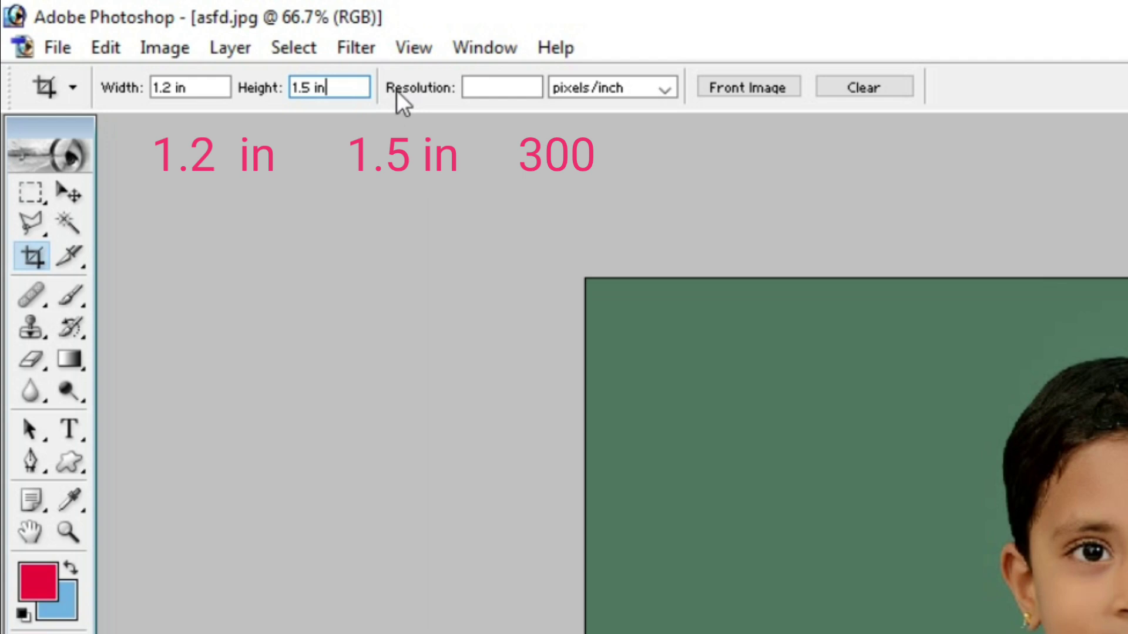
pyautogui.click(516, 88)
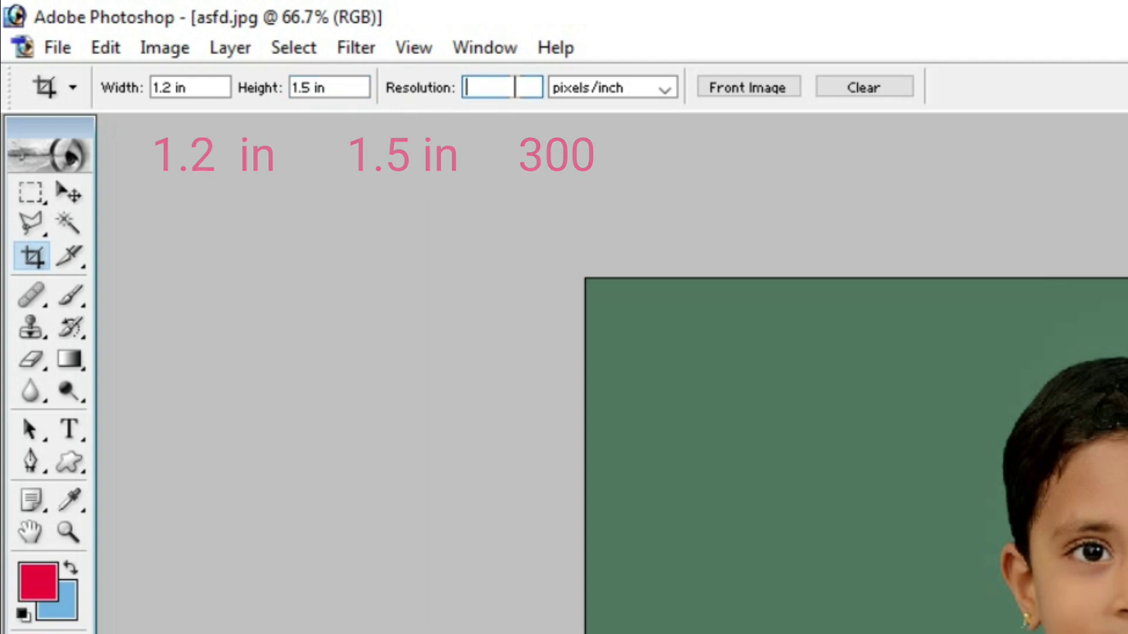
pyautogui.write('300')
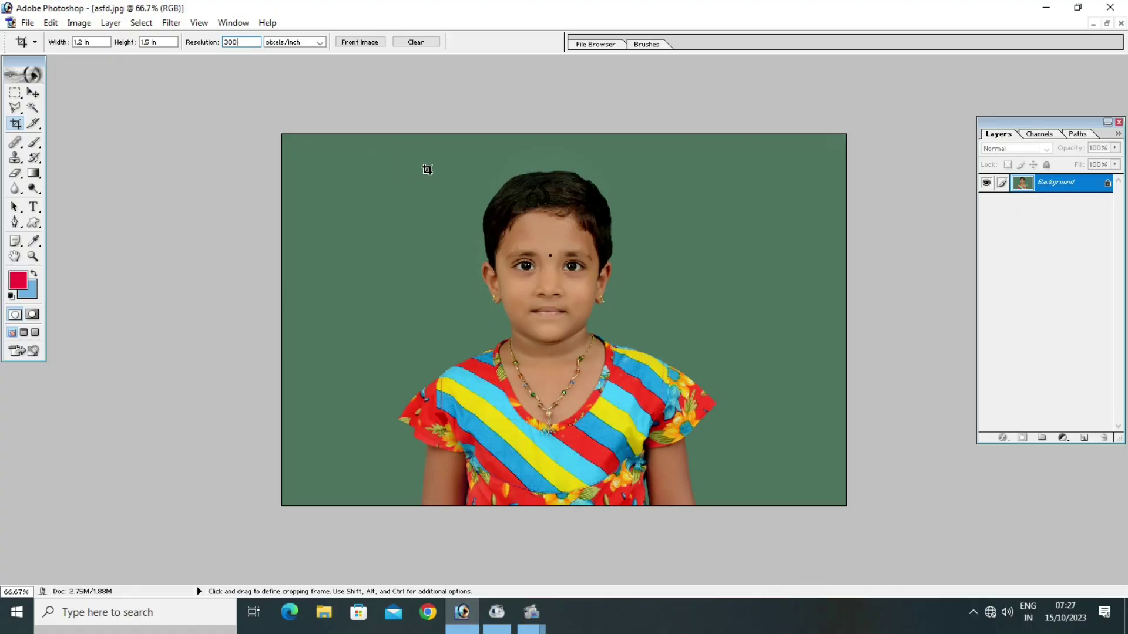
# Frame the child's head and shoulders with a slightly rotated, nudged crop box and commit it.
pyautogui.moveTo(427, 170); pyautogui.dragTo(666, 426)
pyautogui.moveTo(667, 426); pyautogui.dragTo(687, 457)
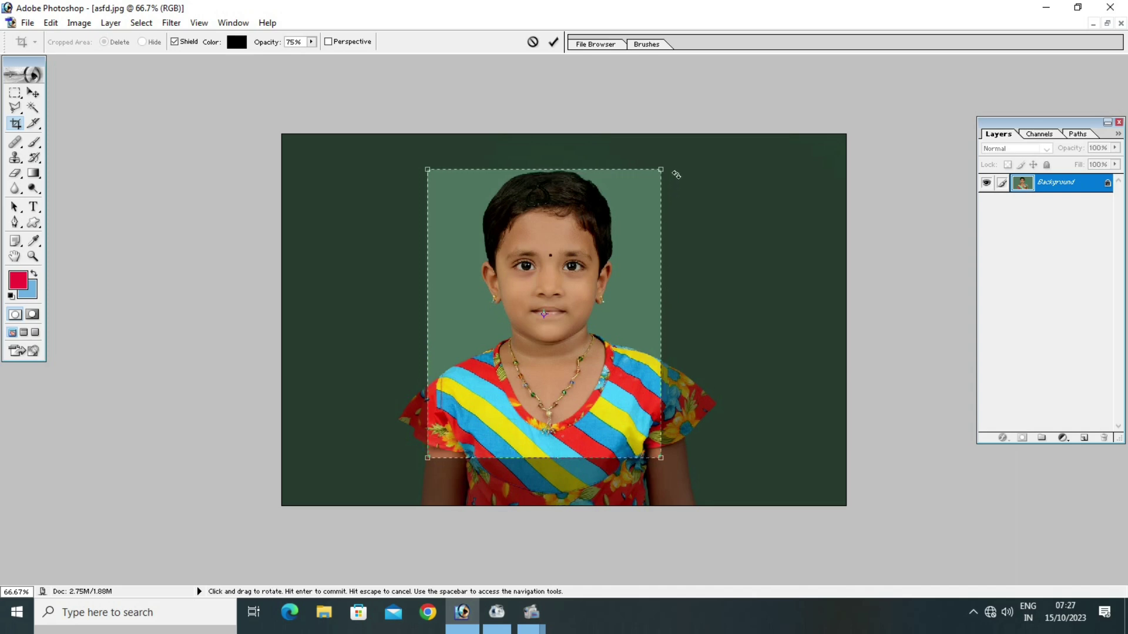
pyautogui.moveTo(676, 164); pyautogui.dragTo(675, 161)
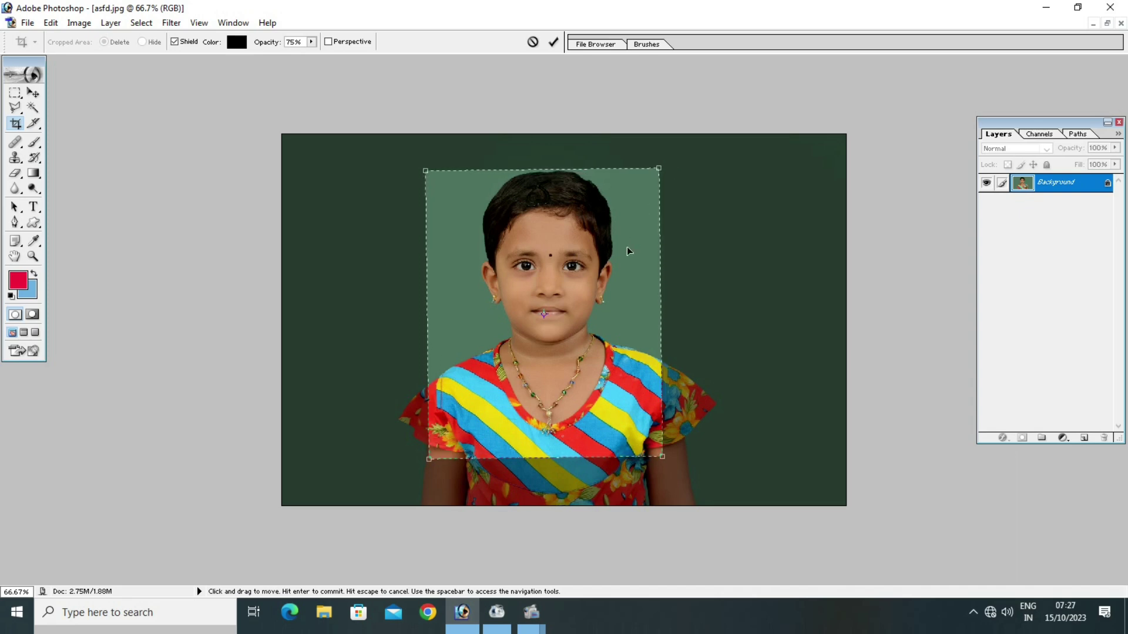
pyautogui.moveTo(626, 247); pyautogui.dragTo(631, 240)
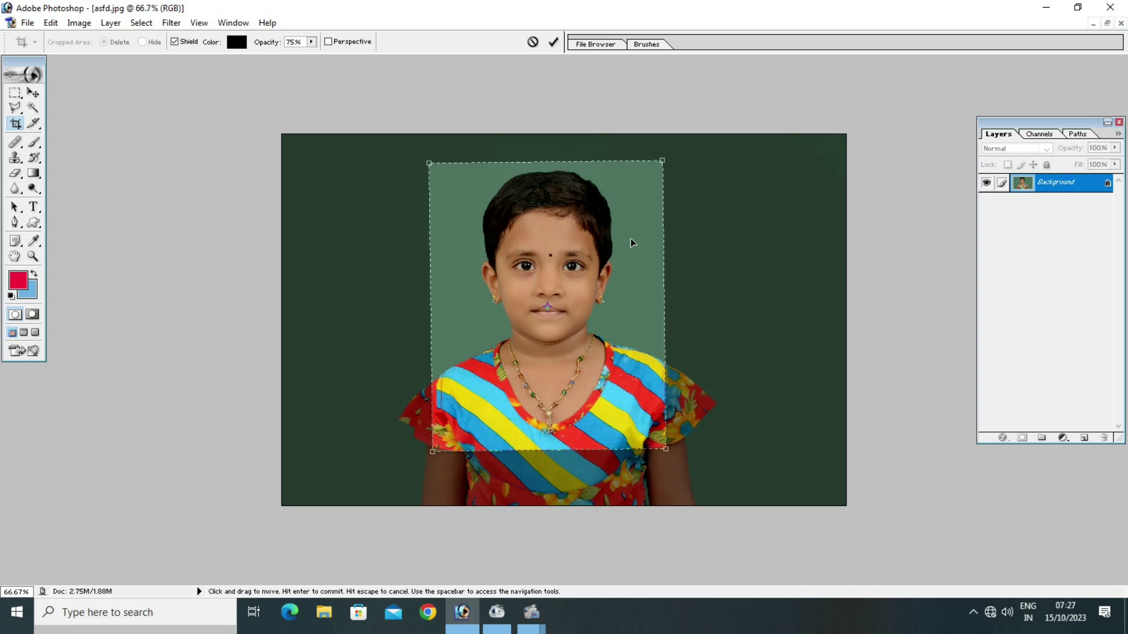
pyautogui.press('Up')
pyautogui.press('Up')
pyautogui.press('Up')
pyautogui.press('Up')
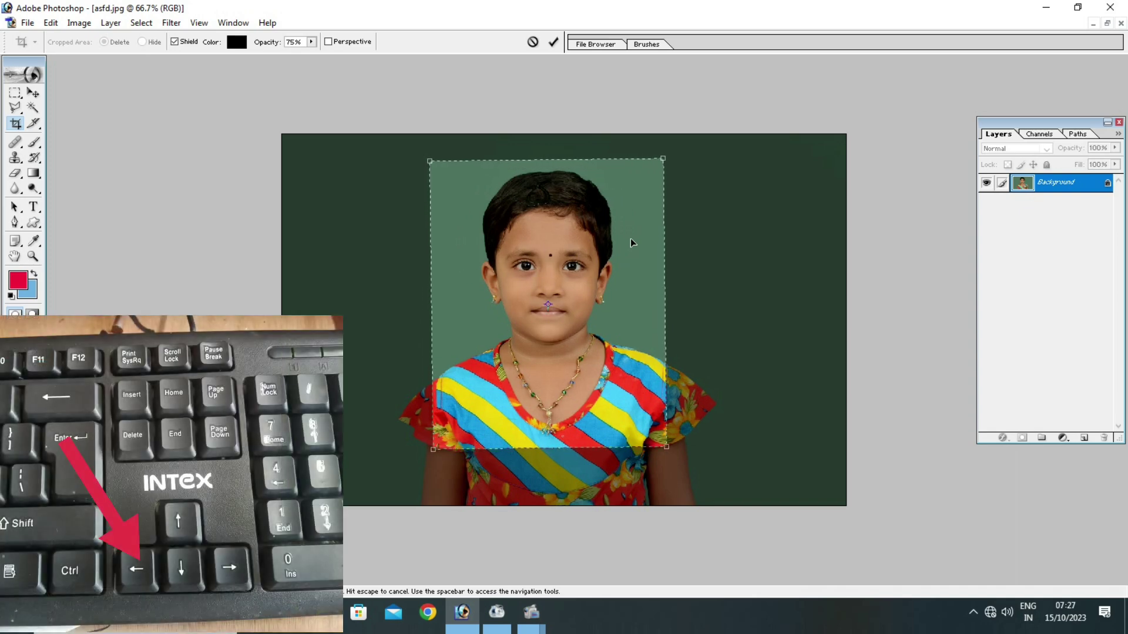
pyautogui.press('Up')
pyautogui.press('Right')
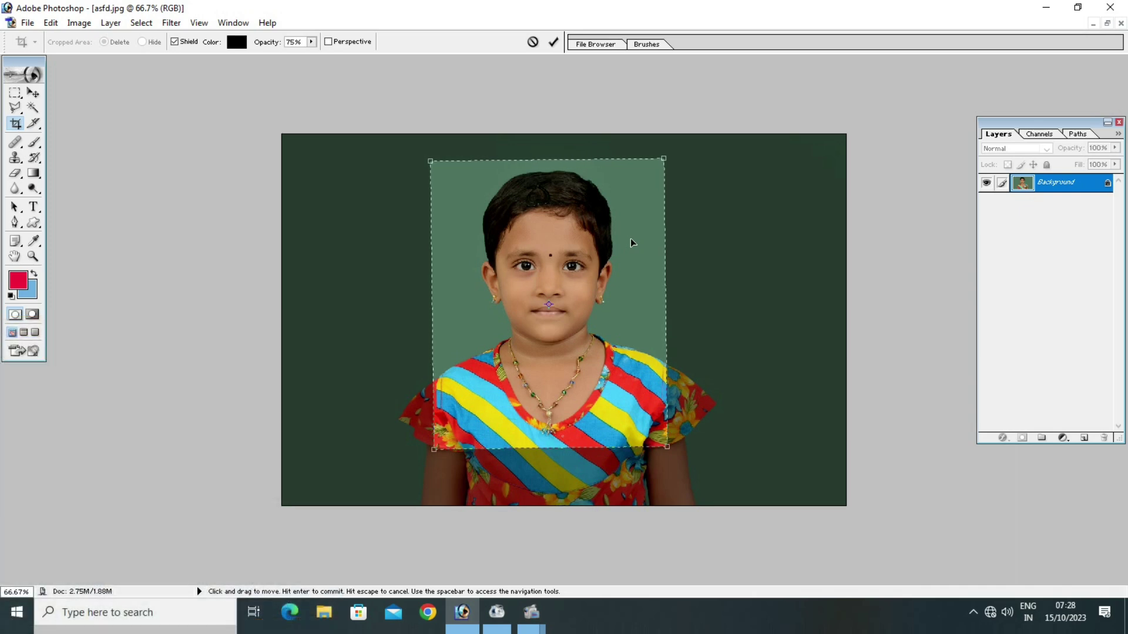
pyautogui.press('Up')
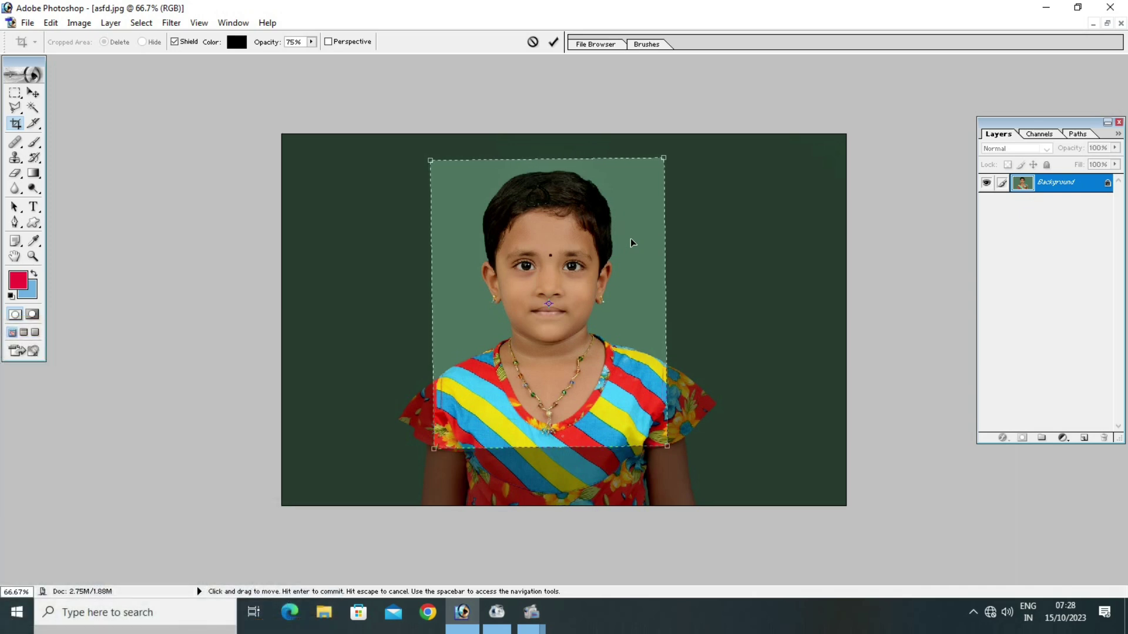
pyautogui.press('Right')
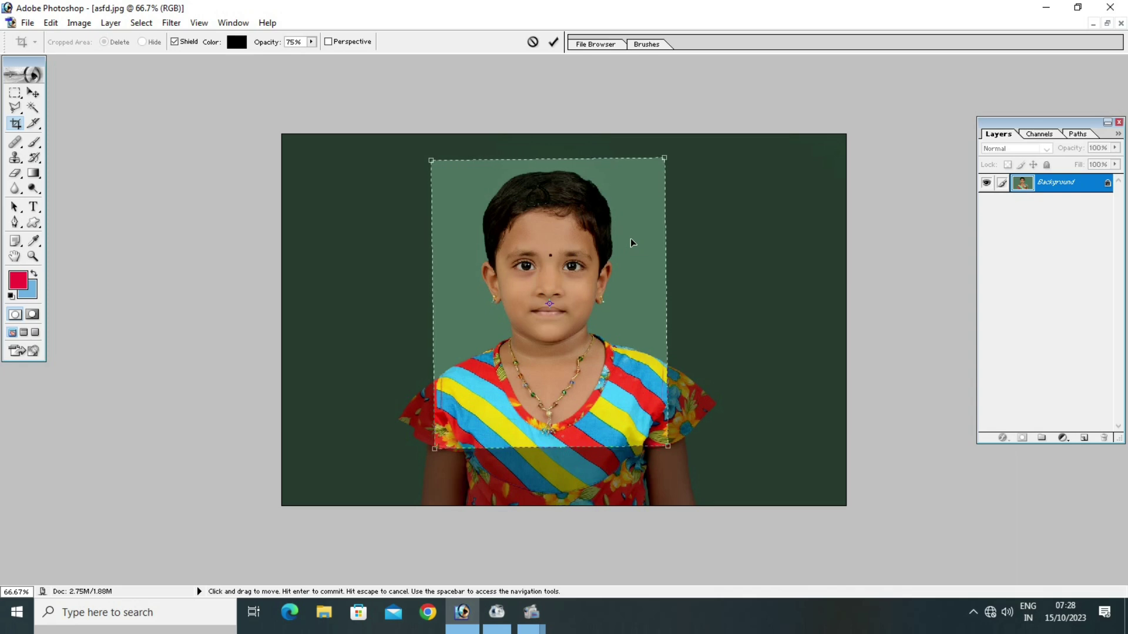
pyautogui.press('Return')
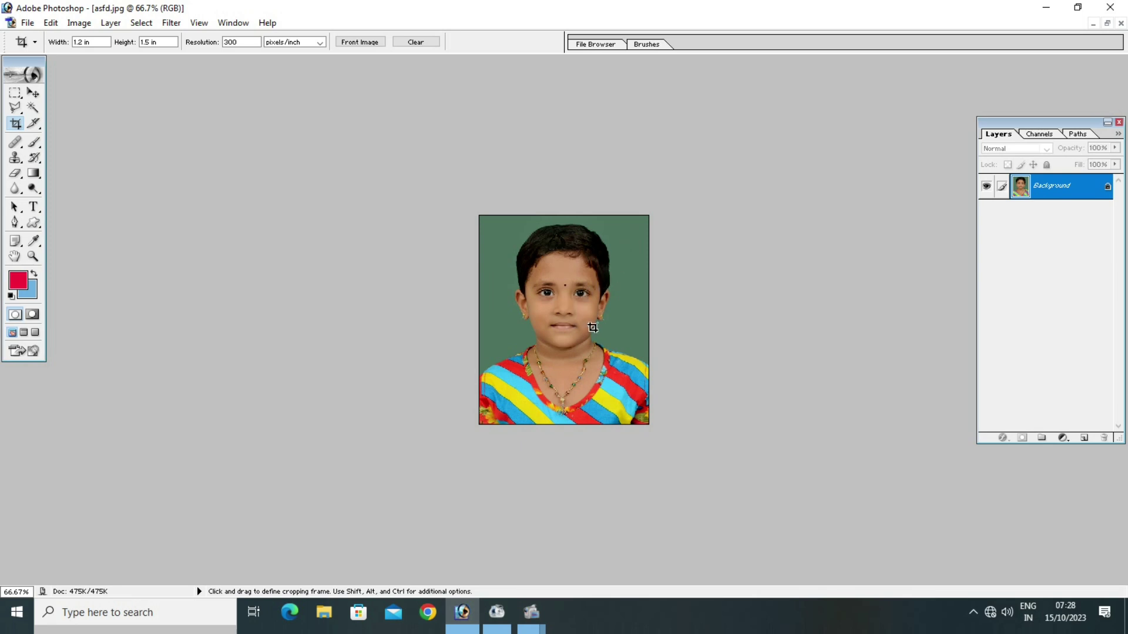
# Lift the Curves midpoint to about Input 120 / Output 135 to brighten the portrait.
pyautogui.scroll(1, 593, 327)
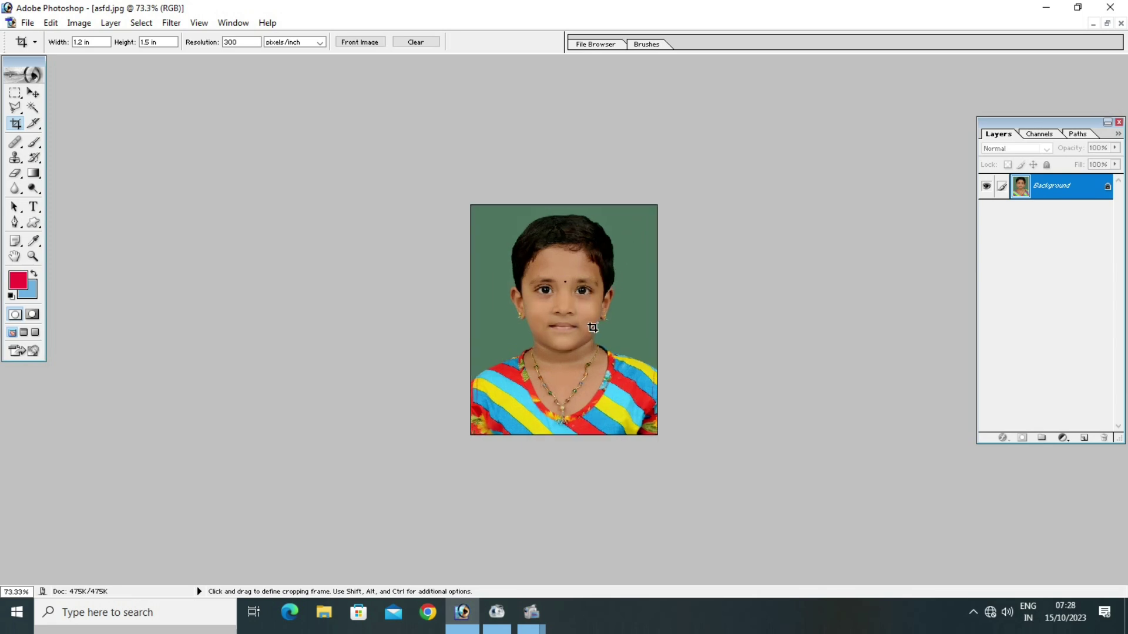
pyautogui.scroll(1, 593, 327)
pyautogui.scroll(1, 593, 328)
pyautogui.scroll(1, 593, 327)
pyautogui.scroll(1, 593, 327)
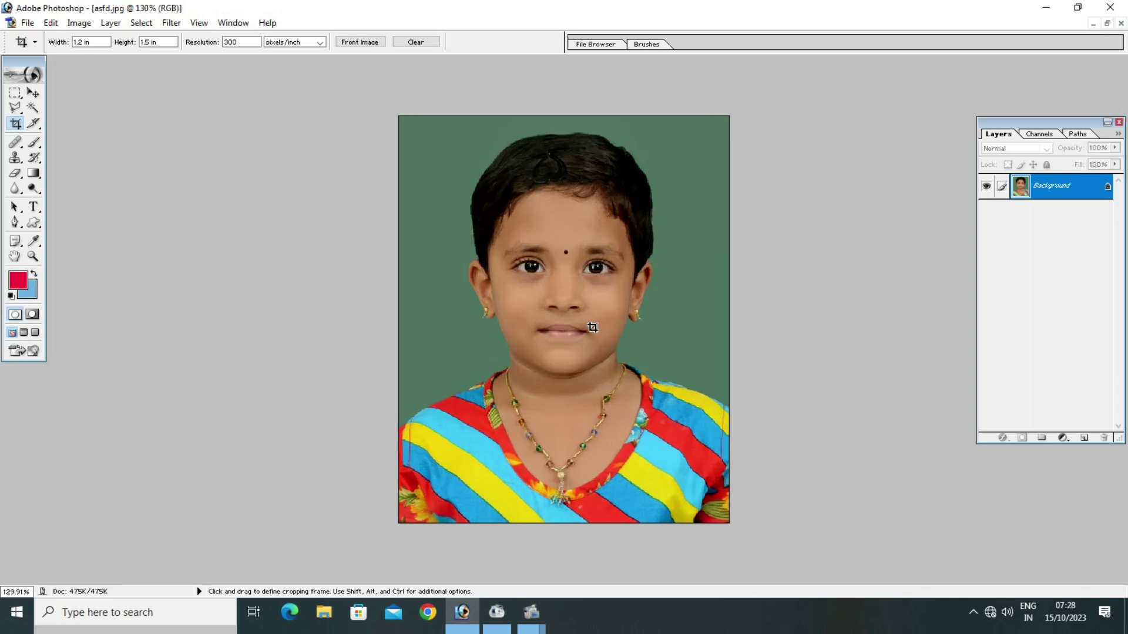
pyautogui.scroll(1, 592, 327)
pyautogui.scroll(1, 593, 327)
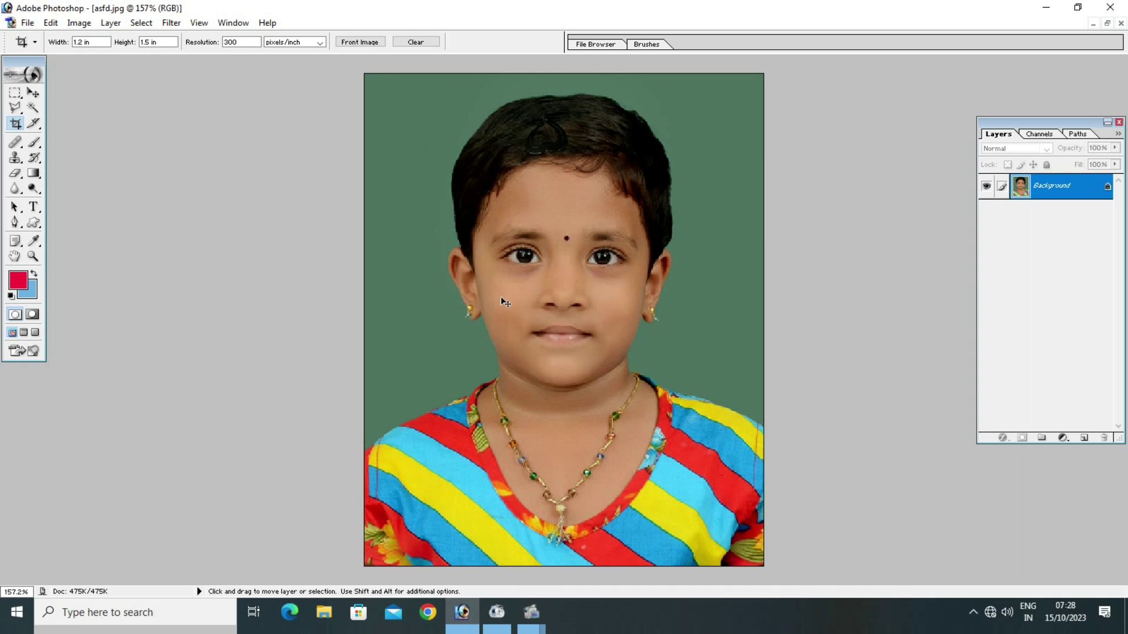
pyautogui.hotkey('ctrl', 'm')
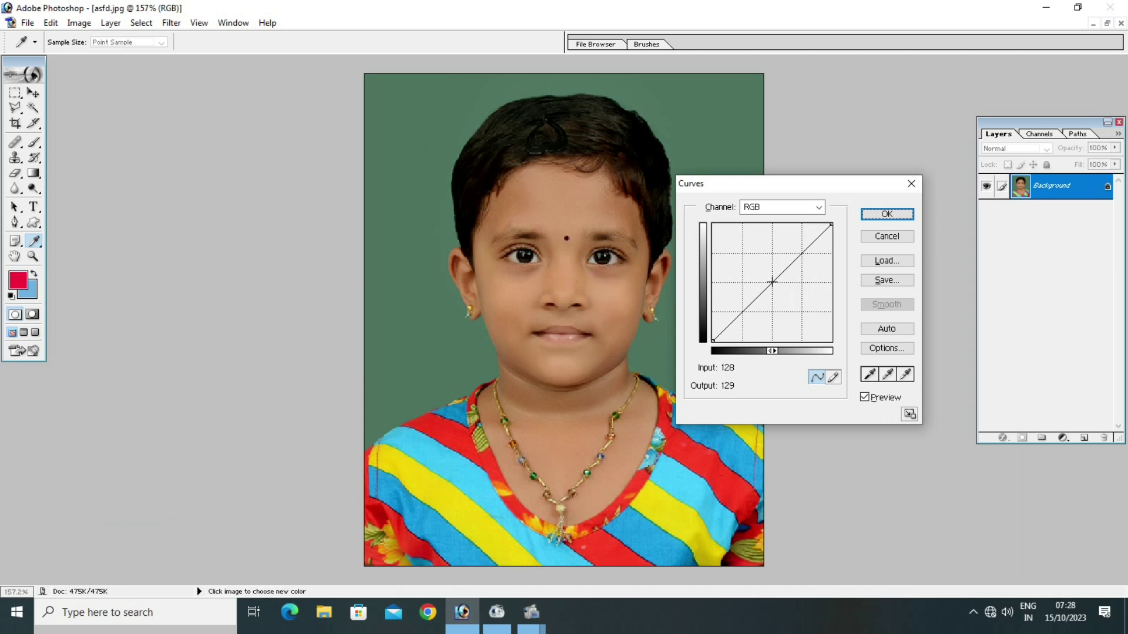
pyautogui.moveTo(771, 282); pyautogui.dragTo(768, 280)
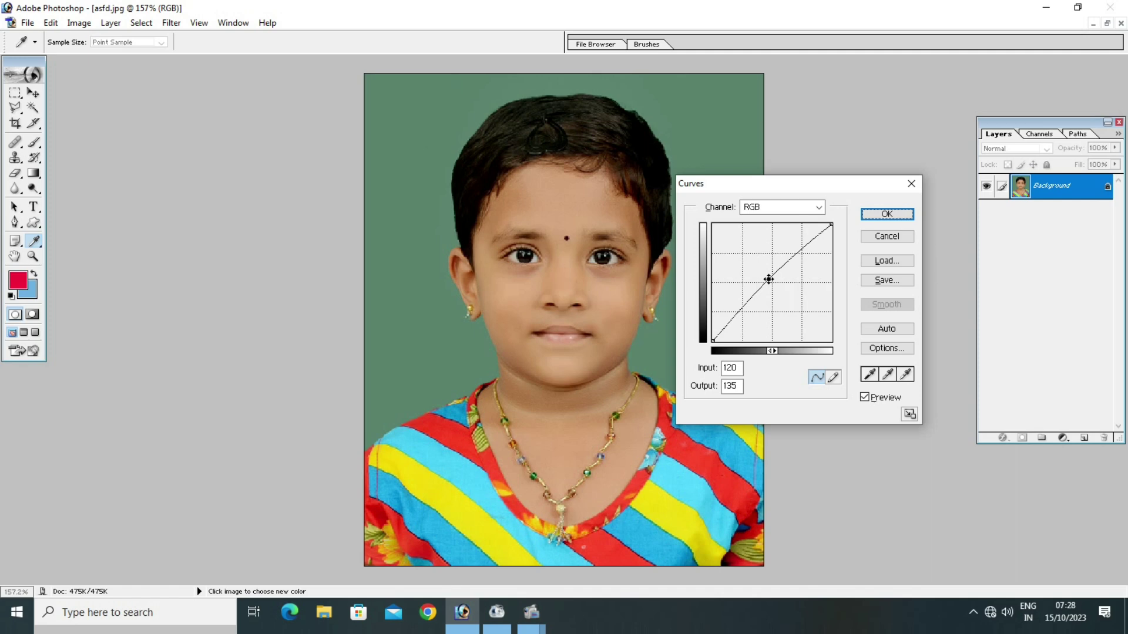
pyautogui.click(884, 215)
pyautogui.press('c')
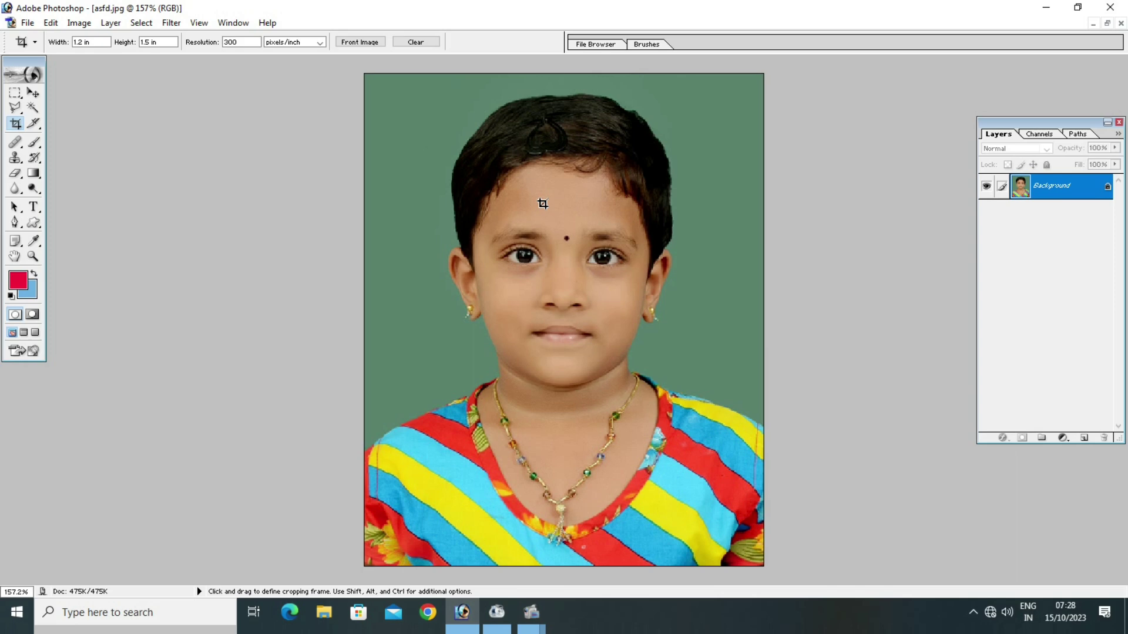
# Apply Levels with black input 11, midtone 0.95 and an adjusted white input.
pyautogui.hotkey('ctrl', 'l')
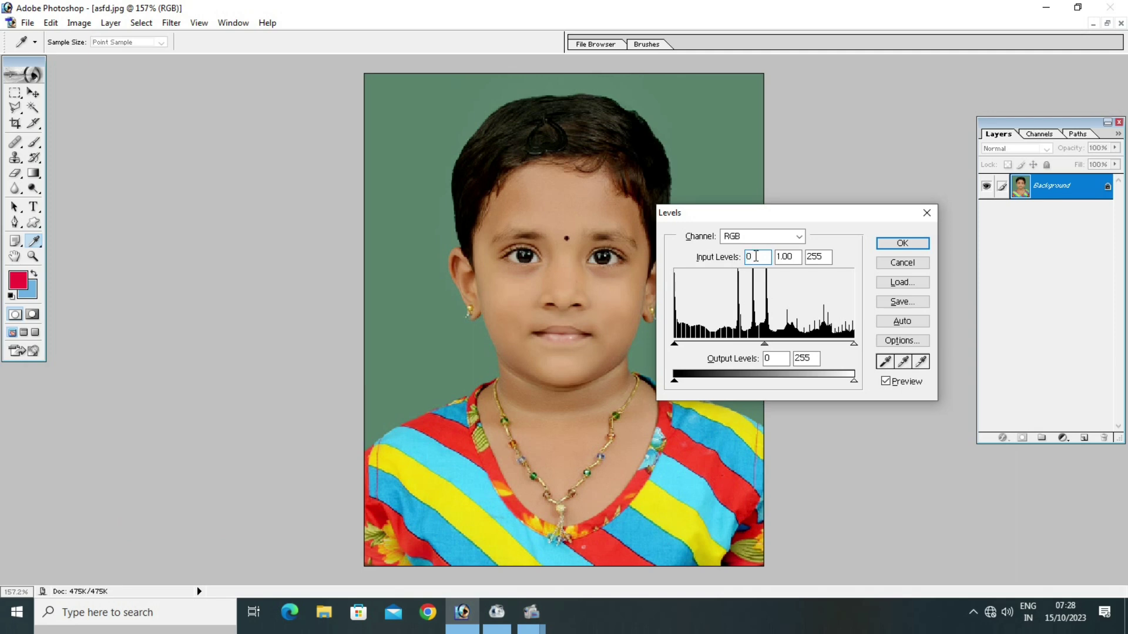
pyautogui.press('Up')
pyautogui.press('Up')
pyautogui.press('Up')
pyautogui.press('Up')
pyautogui.press('Up')
pyautogui.press('Up')
pyautogui.press('Up')
pyautogui.press('Up')
pyautogui.press('Up')
pyautogui.press('Up')
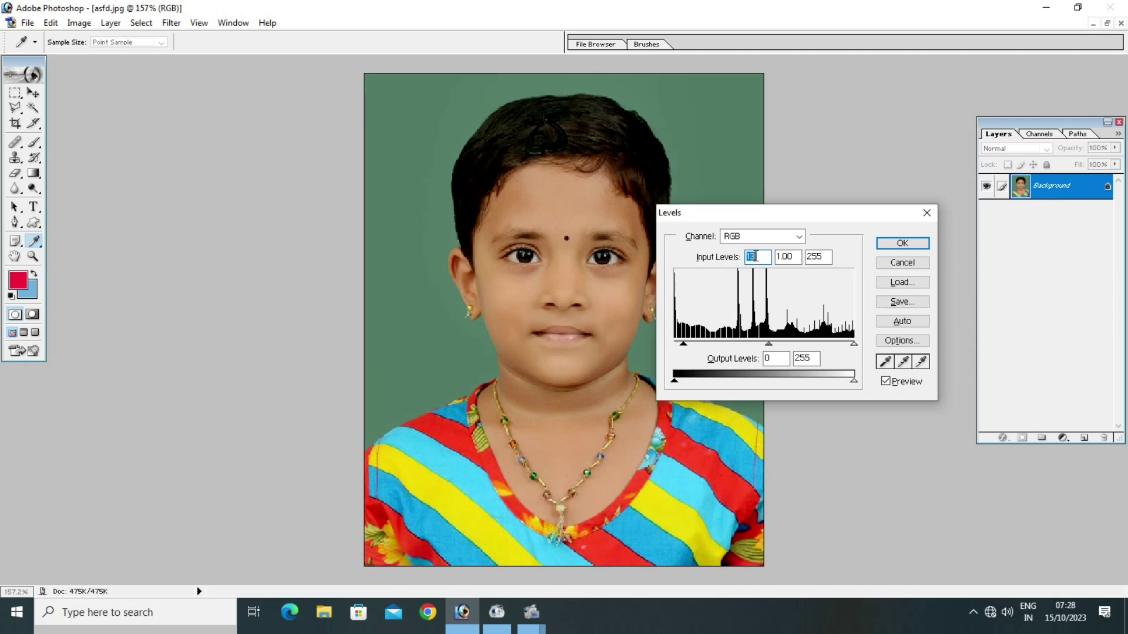
pyautogui.press('Down')
pyautogui.press('Down')
pyautogui.click(789, 257)
pyautogui.press('Down')
pyautogui.press('Down')
pyautogui.press('Down')
pyautogui.press('Up')
pyautogui.click(816, 258)
pyautogui.press('Down')
pyautogui.press('Down')
pyautogui.press('Down')
pyautogui.press('Down')
pyautogui.press('Down')
pyautogui.press('Down')
pyautogui.press('Down')
pyautogui.press('Down')
pyautogui.press('Down')
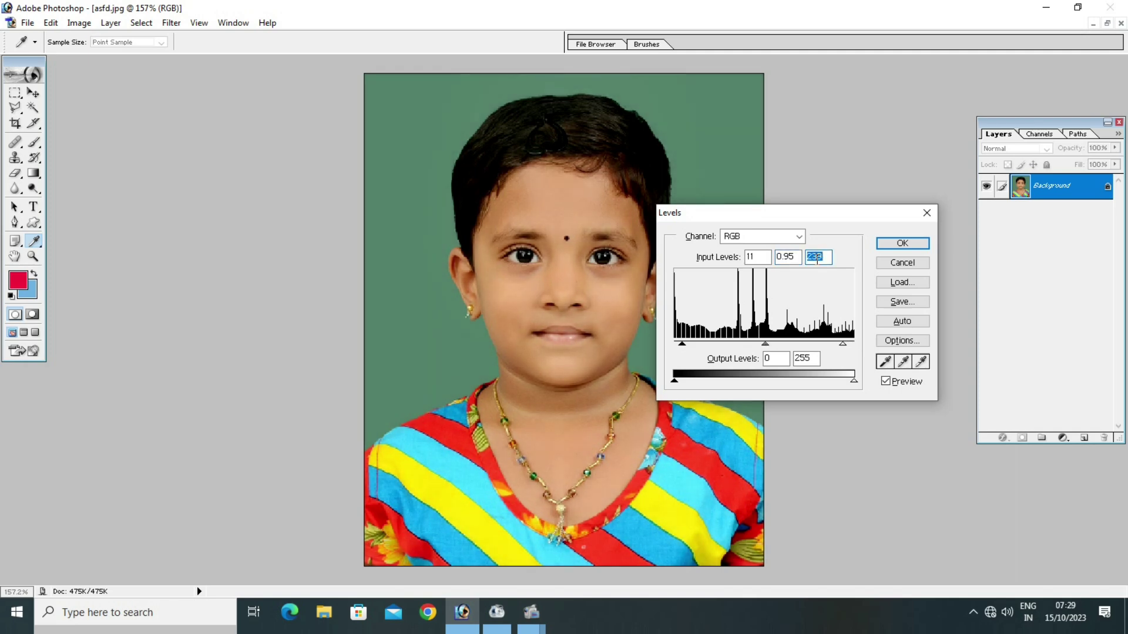
pyautogui.click(897, 244)
pyautogui.press('c')
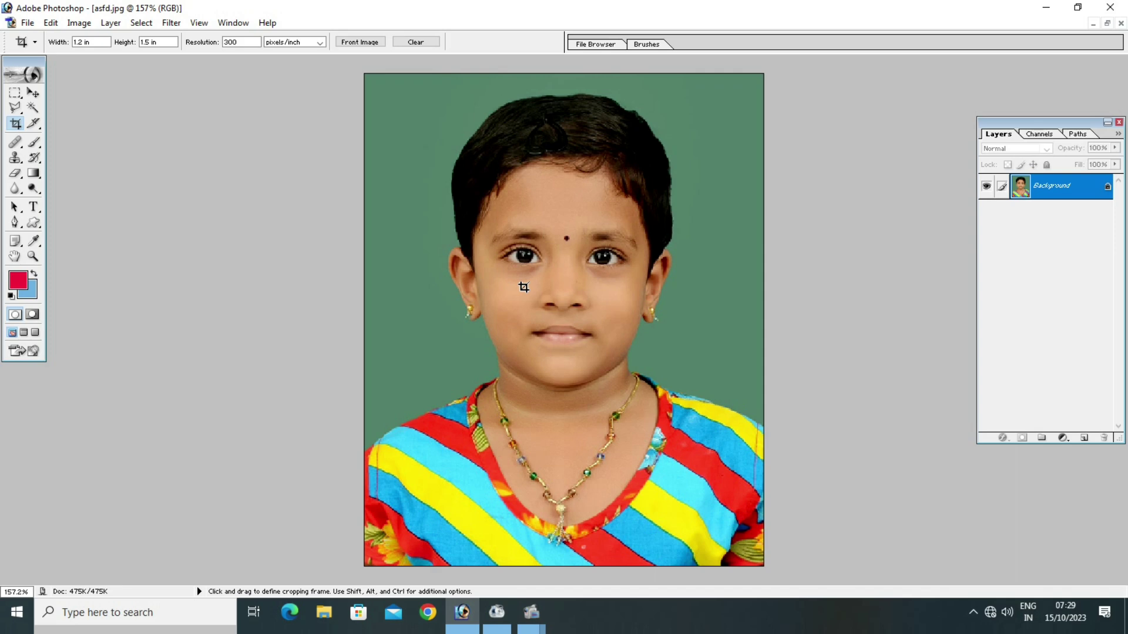
# In Color Balance, shift the midtone Cyan–Red value to a negative, cyan-leaning setting.
pyautogui.press('i')
pyautogui.hotkey('ctrl', 'b')
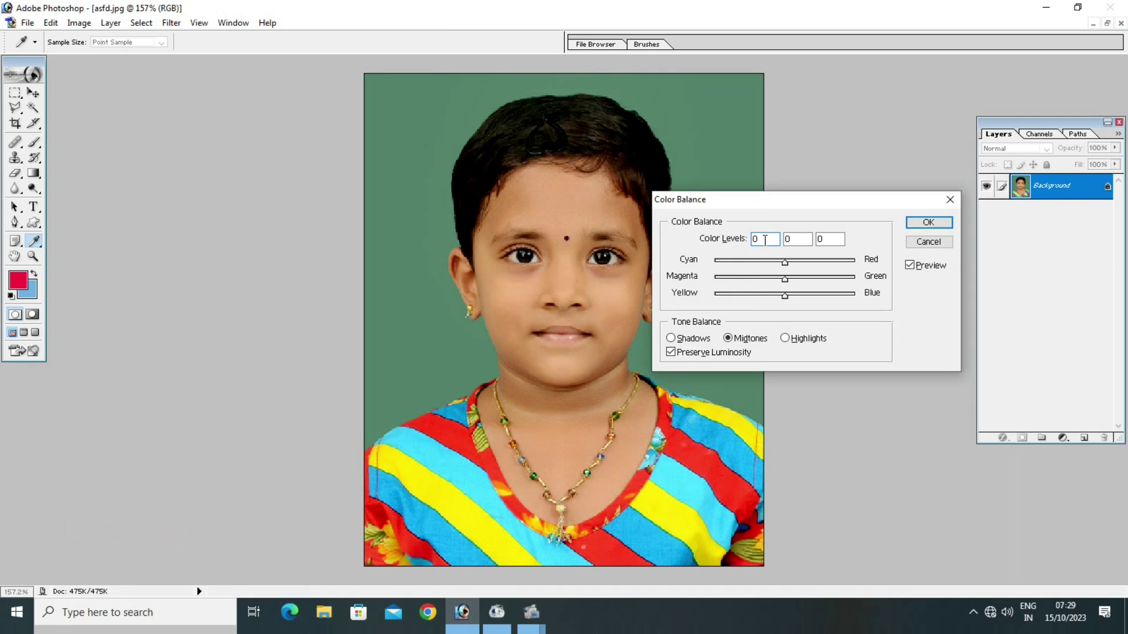
pyautogui.press('Up')
pyautogui.press('Up')
pyautogui.press('Up')
pyautogui.press('Up')
pyautogui.press('Up')
pyautogui.press('Down')
pyautogui.press('Down')
pyautogui.press('Down')
pyautogui.press('Down')
pyautogui.click(792, 239)
pyautogui.press('Up')
pyautogui.press('Up')
pyautogui.press('Up')
pyautogui.press('Up')
pyautogui.press('Up')
pyautogui.press('Up')
# Set negative Magenta–Green, Yellow–Blue +21, extra cyan, and apply the colour balance.
pyautogui.press('Down')
pyautogui.press('Down')
pyautogui.press('Down')
pyautogui.press('Down')
pyautogui.press('Down')
pyautogui.press('Down')
pyautogui.press('Down')
pyautogui.press('Down')
pyautogui.press('Down')
pyautogui.press('Down')
pyautogui.press('Down')
pyautogui.press('Down')
pyautogui.click(829, 239)
pyautogui.press('Down')
pyautogui.press('Down')
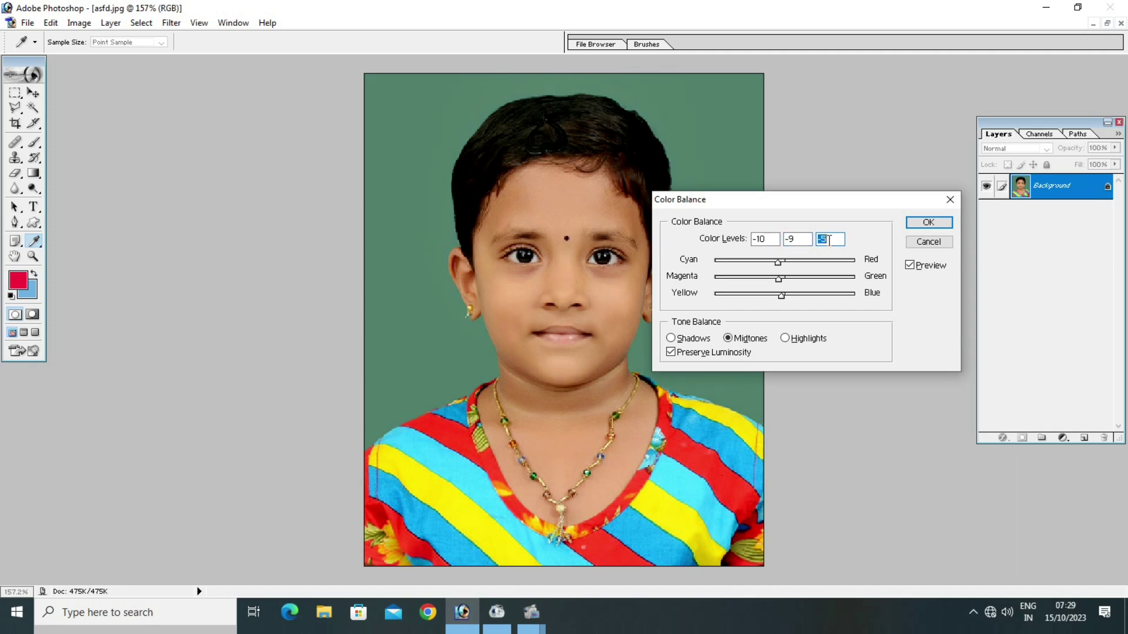
pyautogui.press('Down')
pyautogui.press('Down')
pyautogui.press('Down')
pyautogui.press('Down')
pyautogui.press('Up')
pyautogui.press('Up')
pyautogui.press('Up')
pyautogui.press('Up')
pyautogui.press('Up')
pyautogui.press('Up')
pyautogui.press('Up')
pyautogui.press('Up')
pyautogui.press('Up')
pyautogui.press('Up')
pyautogui.click(776, 239)
pyautogui.press('Down')
pyautogui.press('Down')
pyautogui.click(927, 224)
pyautogui.press('c')
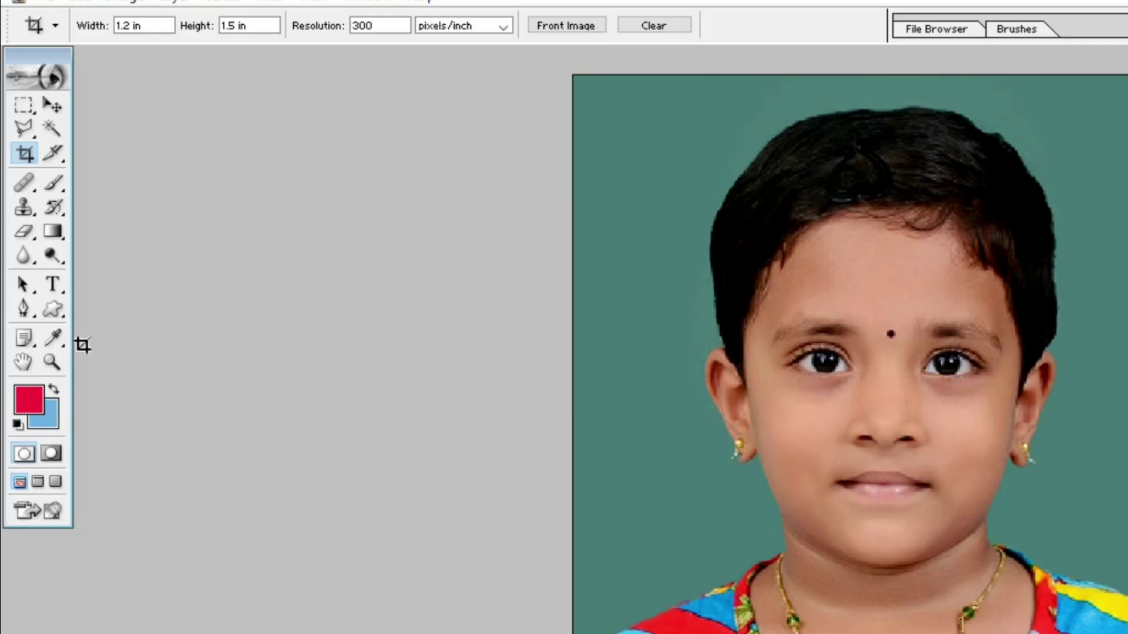
# Sample the peach skin tone from the child's cheek with the Eyedropper.
pyautogui.click(61, 340)
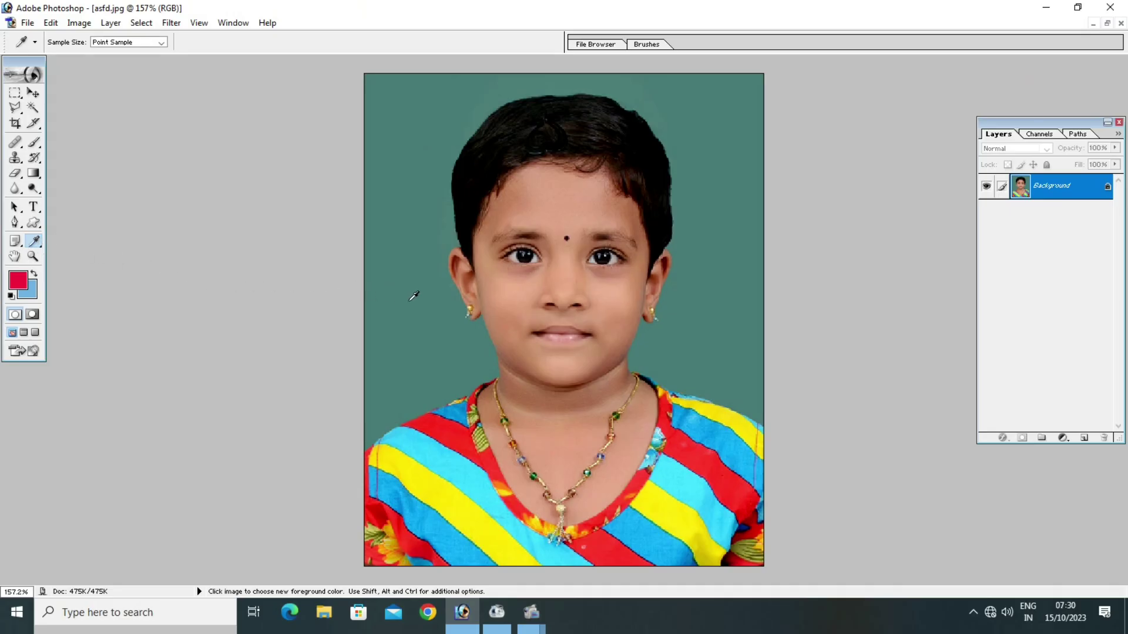
pyautogui.click(520, 291)
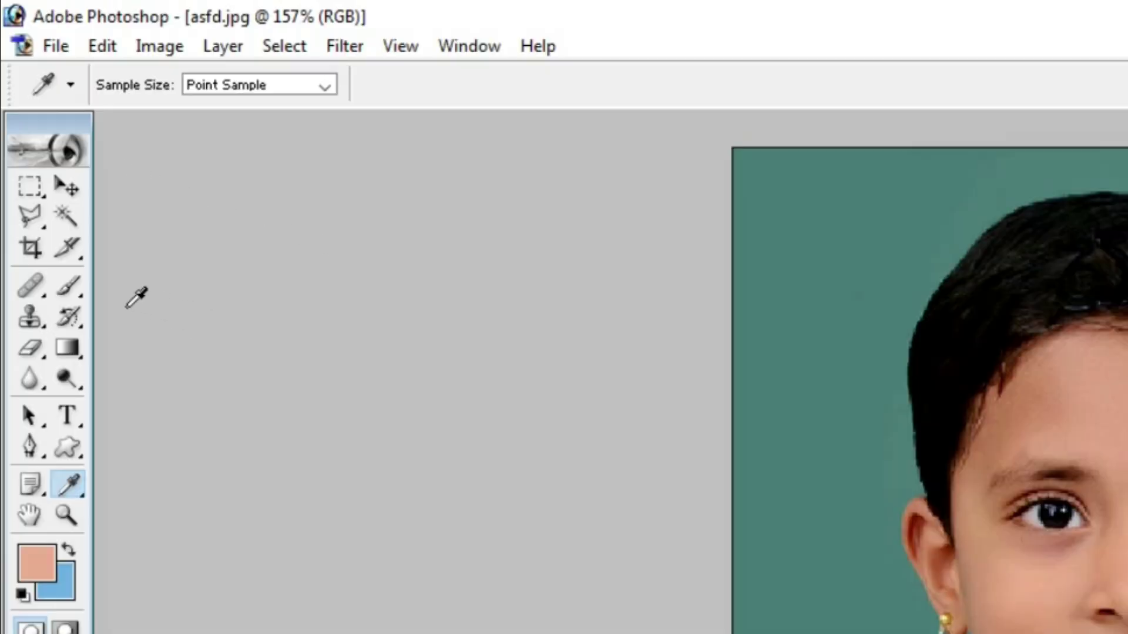
# Set up the Brush tool with the soft 27 px preset and 10% opacity.
pyautogui.click(69, 286)
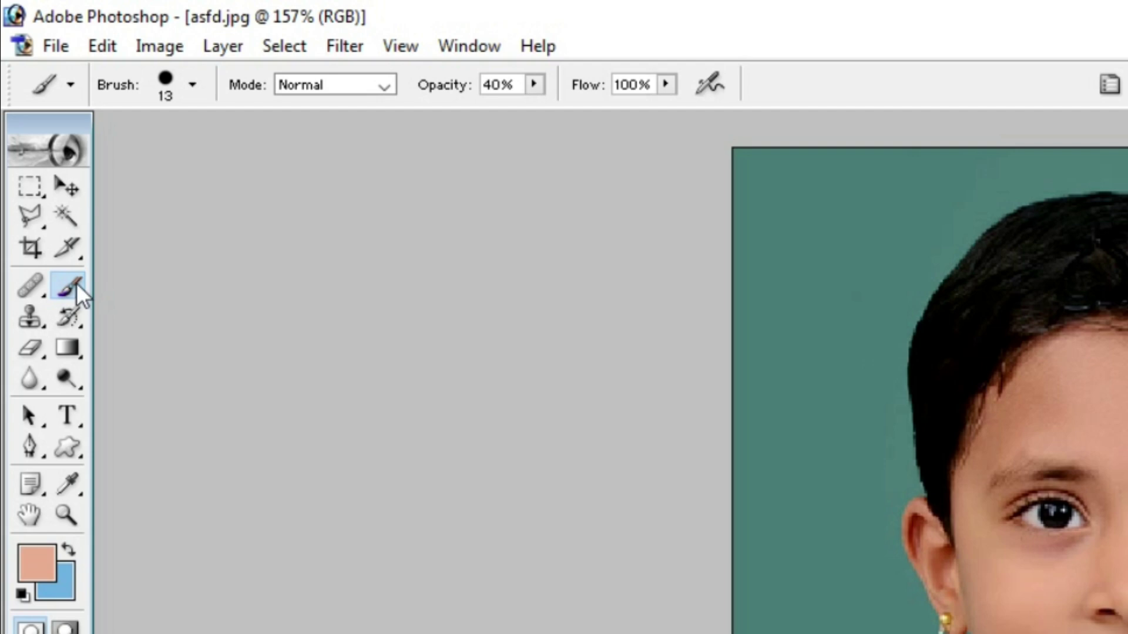
pyautogui.click(167, 89)
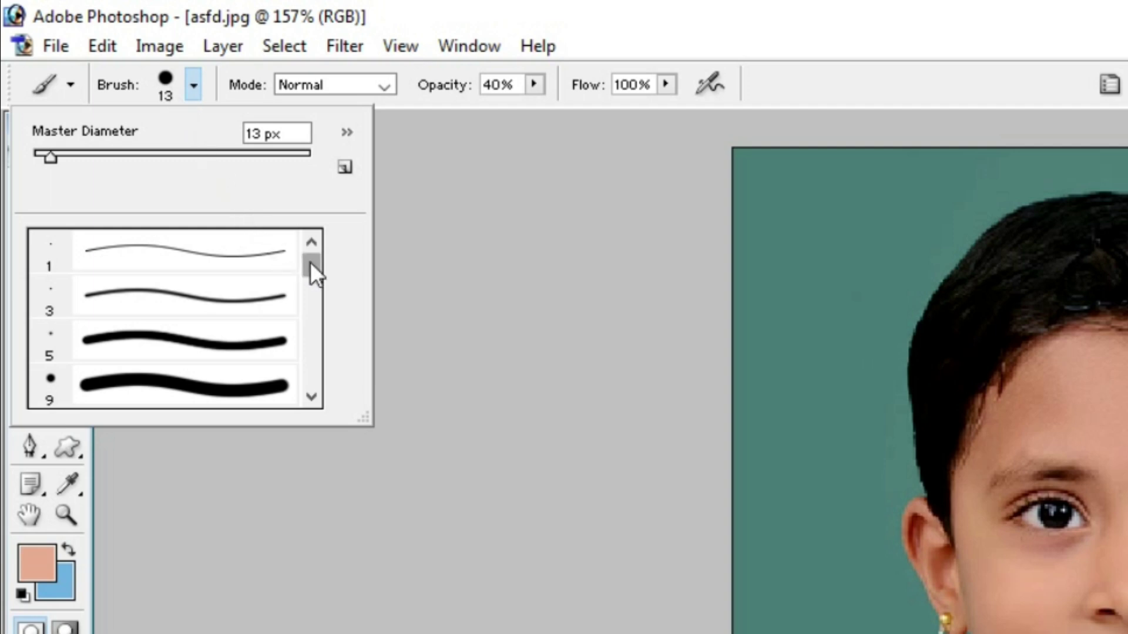
pyautogui.moveTo(310, 262); pyautogui.dragTo(311, 280)
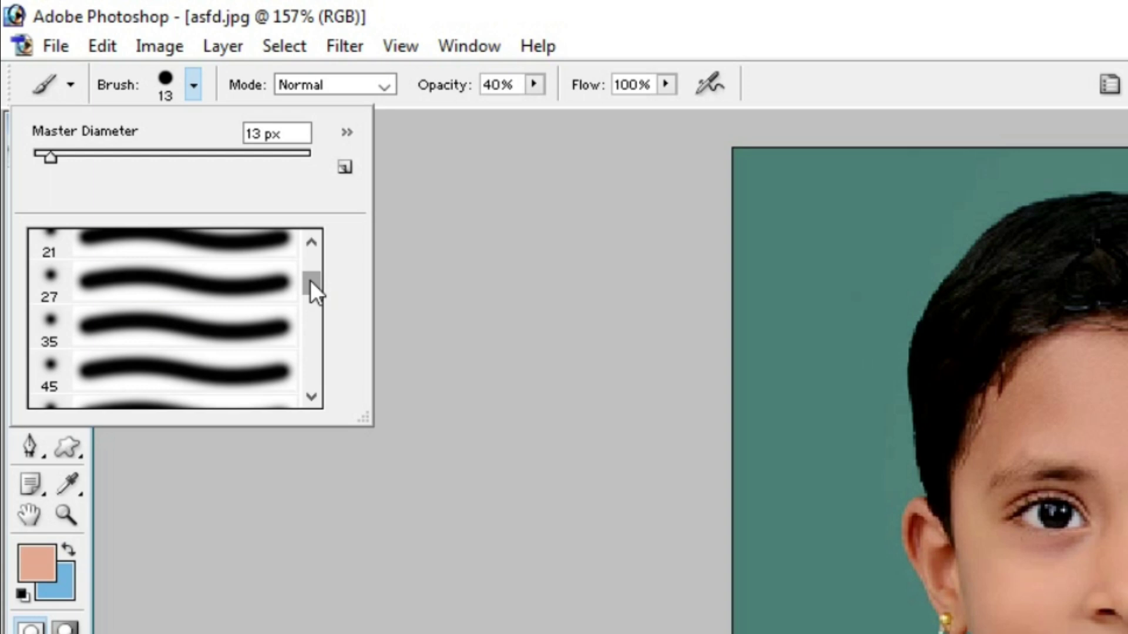
pyautogui.click(190, 288)
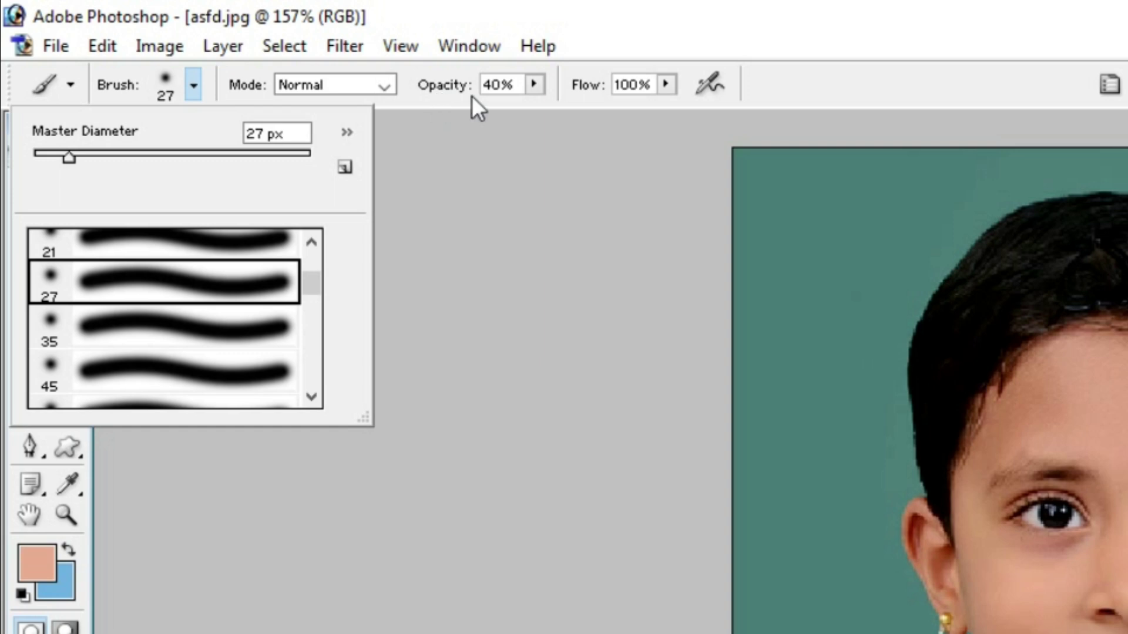
pyautogui.click(502, 91)
pyautogui.moveTo(502, 92); pyautogui.dragTo(480, 92)
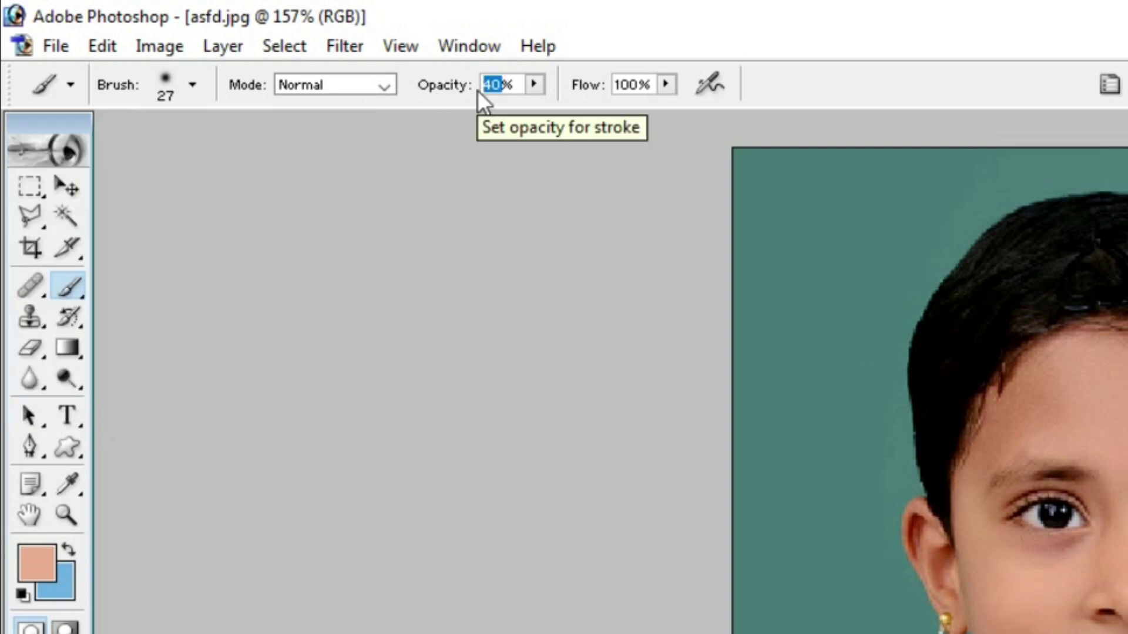
pyautogui.write('1')
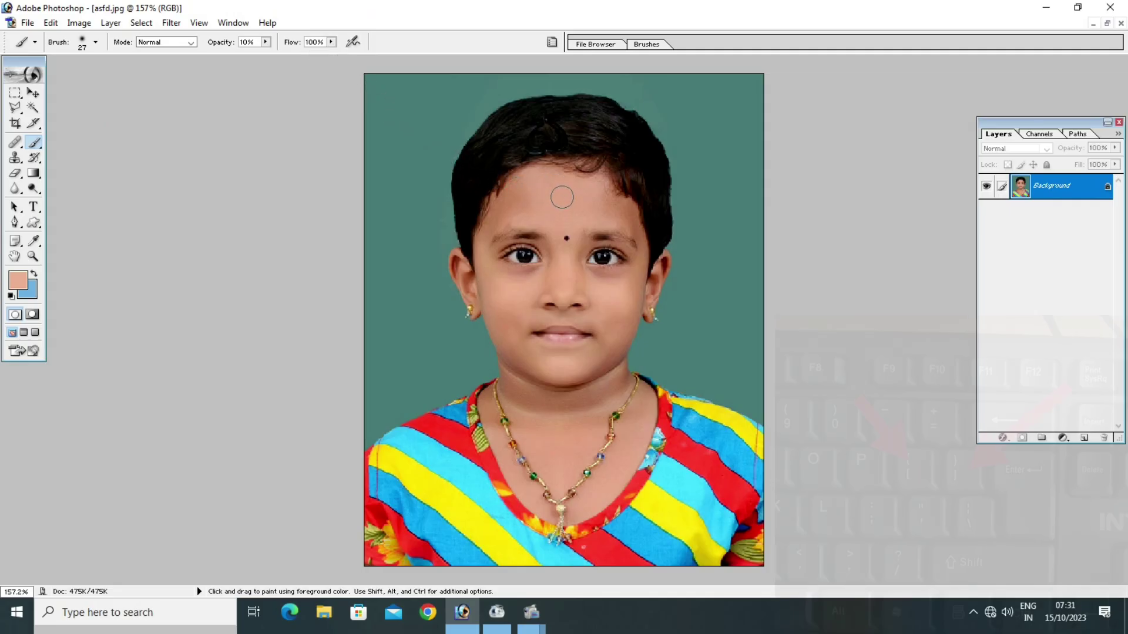
# Size the brush to 40 px and paint a faint skin-tone stroke across the neck.
pyautogui.press(']')
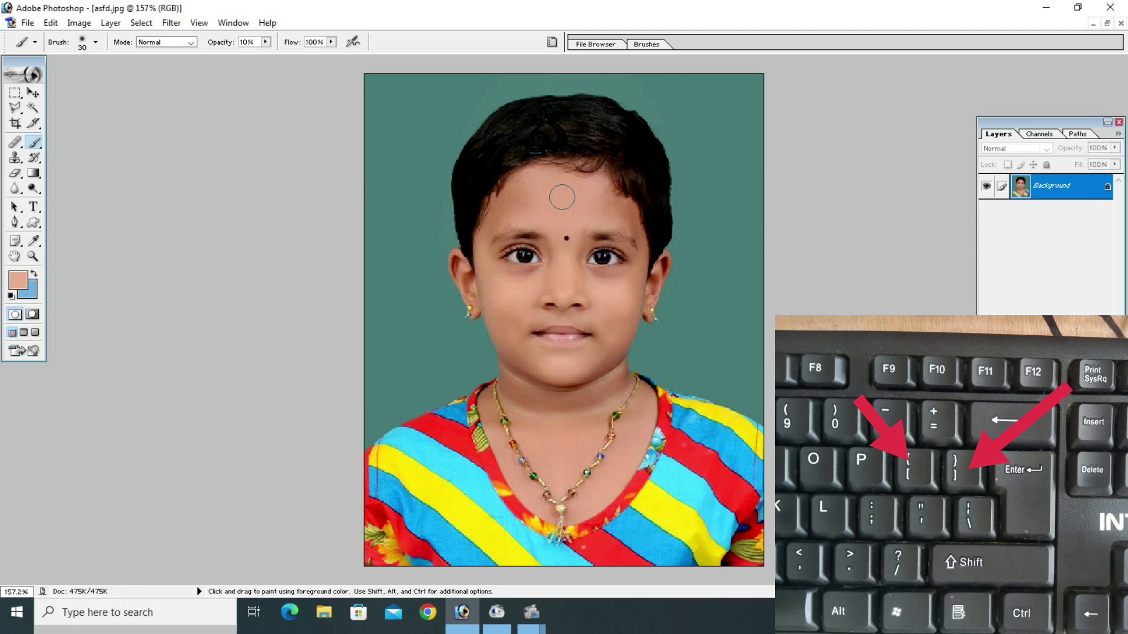
pyautogui.press(']')
pyautogui.press(']')
pyautogui.press(']')
pyautogui.press(']')
pyautogui.press('[')
pyautogui.press('[')
pyautogui.press('[')
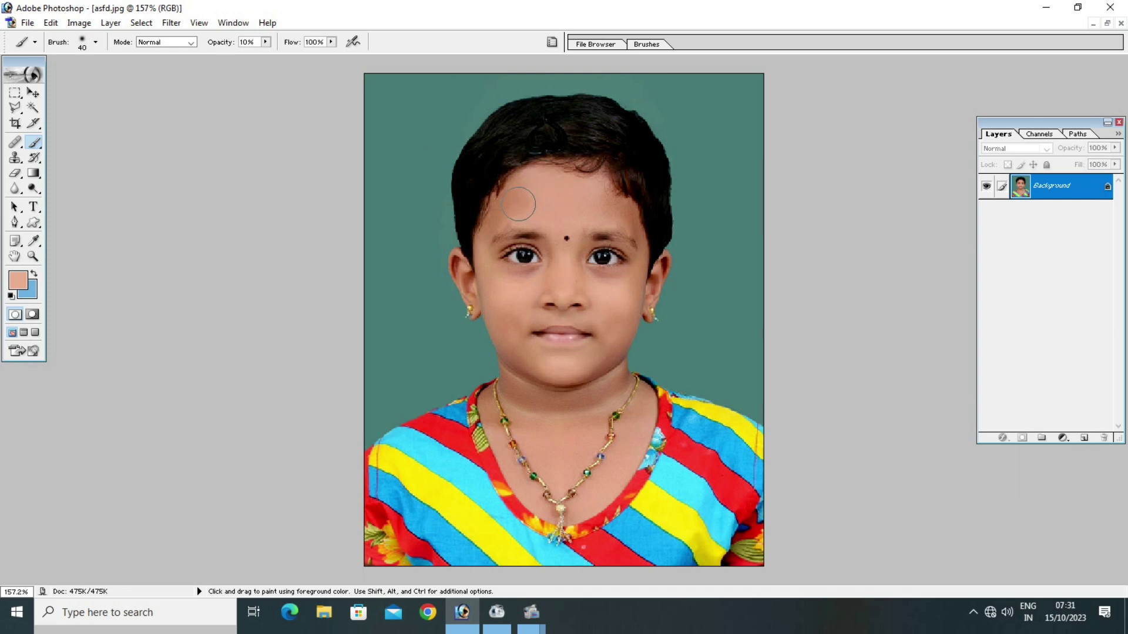
pyautogui.press('[')
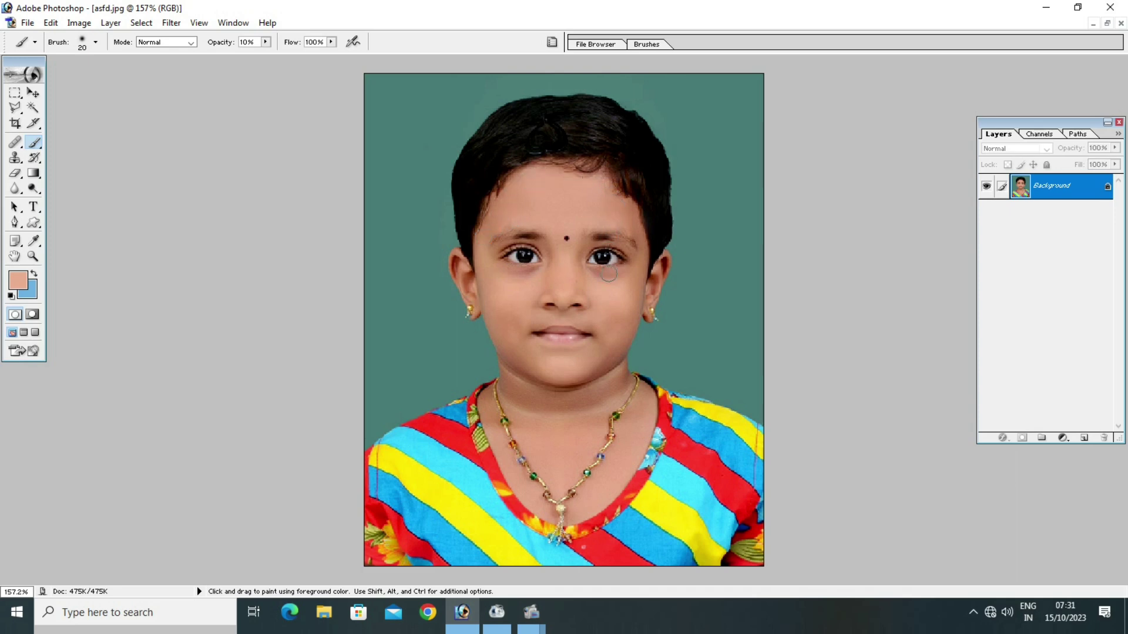
pyautogui.press(']')
pyautogui.press('[')
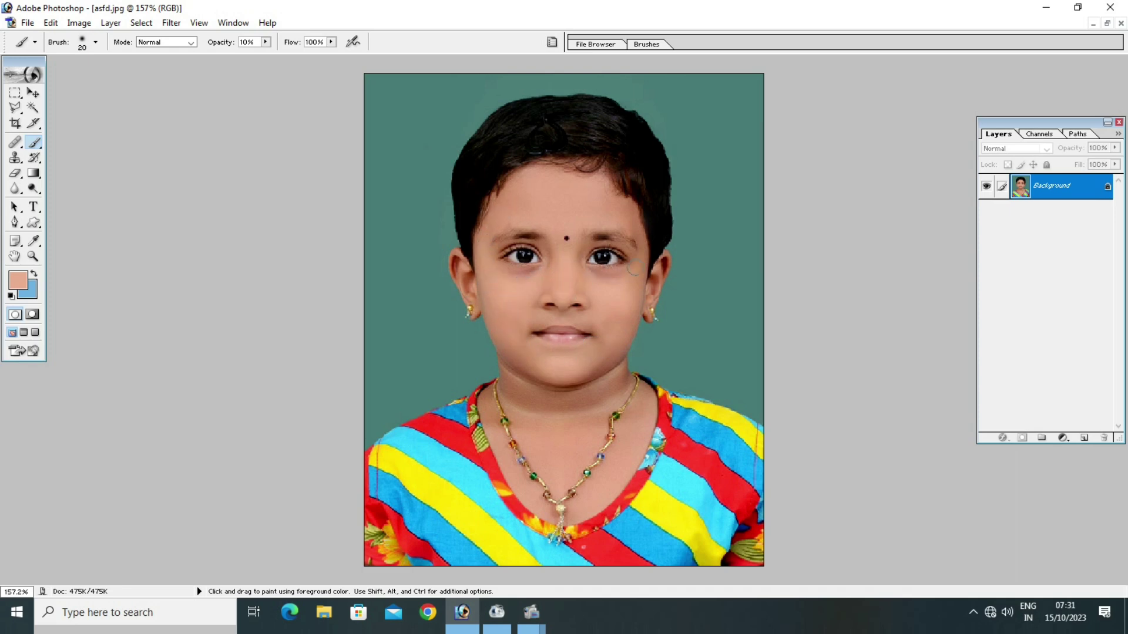
pyautogui.press(']')
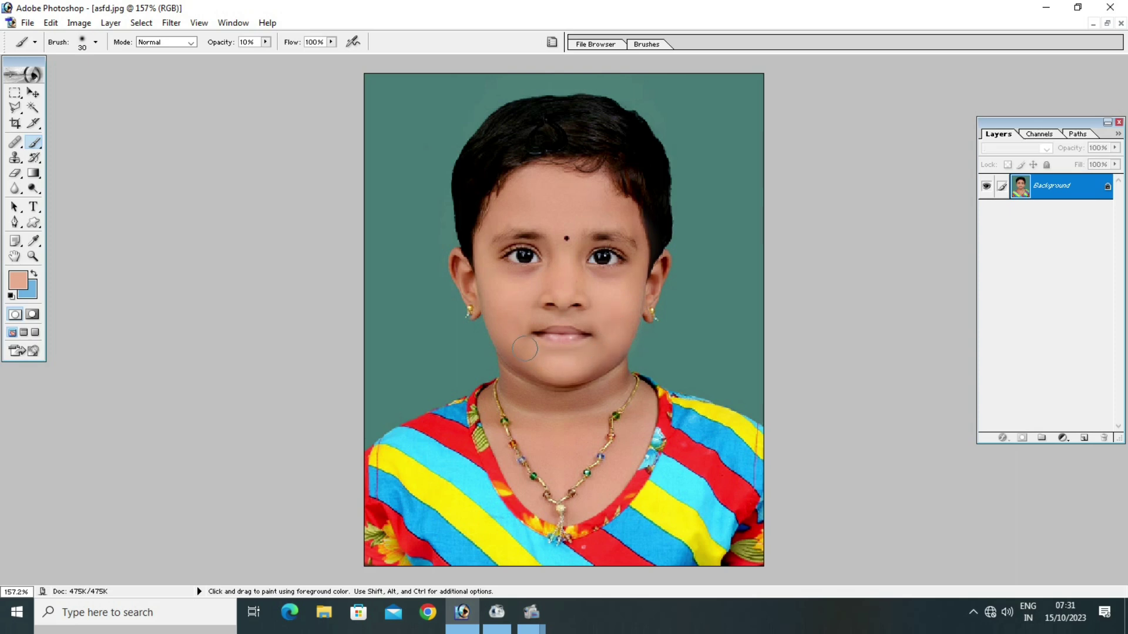
pyautogui.press(']')
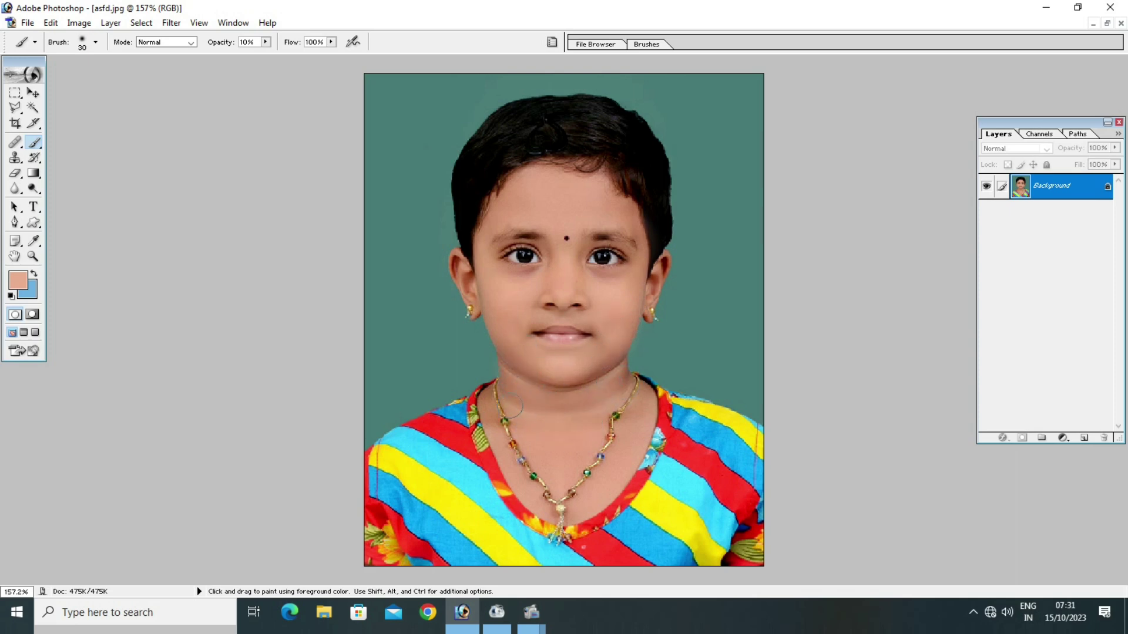
pyautogui.moveTo(554, 392)
pyautogui.mouseDown()
pyautogui.moveTo(587, 433)
pyautogui.moveTo(630, 436)
pyautogui.moveTo(561, 516)
pyautogui.moveTo(495, 430)
pyautogui.moveTo(491, 405)
pyautogui.moveTo(499, 441)
pyautogui.moveTo(549, 518)
pyautogui.moveTo(634, 408)
pyautogui.moveTo(570, 470)
pyautogui.moveTo(516, 420)
pyautogui.moveTo(593, 420)
pyautogui.moveTo(516, 390)
pyautogui.moveTo(520, 400)
pyautogui.moveTo(584, 368)
pyautogui.moveTo(614, 313)
pyautogui.mouseUp()
# With a 20 px brush, paint skin tone over the left cheek, chin, jaw and nose area.
pyautogui.press('[')
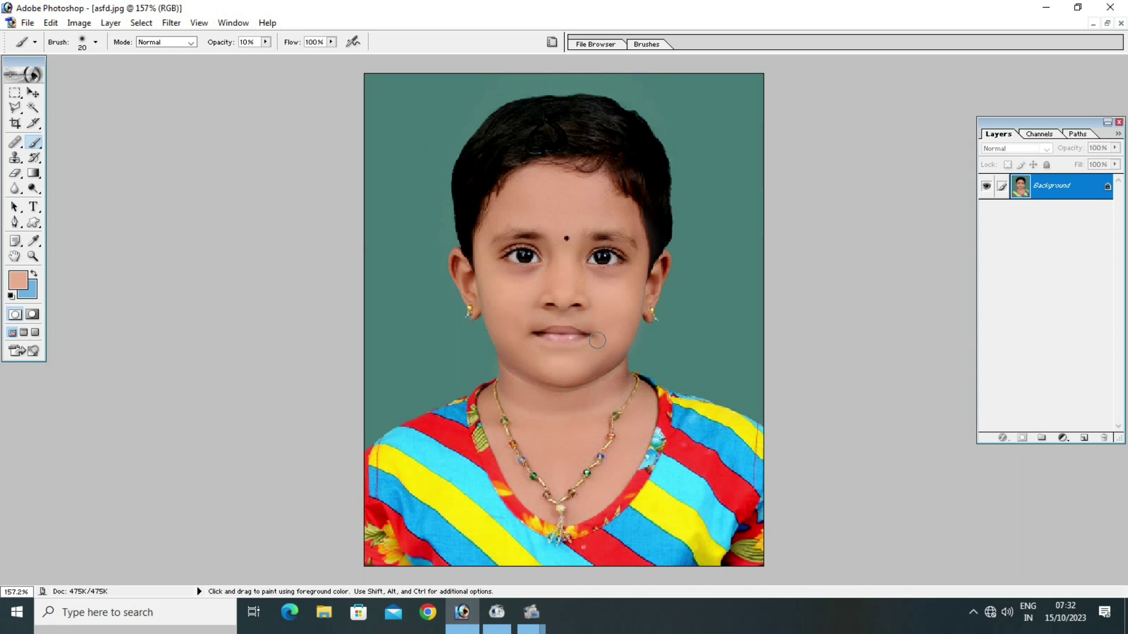
pyautogui.moveTo(524, 344); pyautogui.dragTo(491, 316)
pyautogui.moveTo(538, 374); pyautogui.dragTo(618, 355)
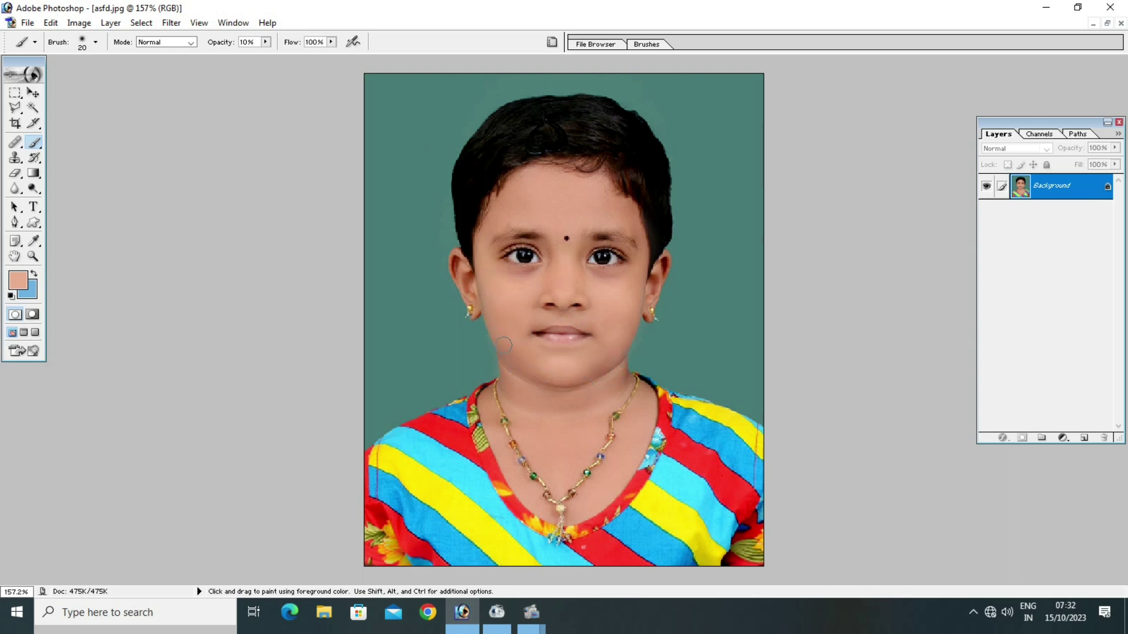
pyautogui.moveTo(503, 345); pyautogui.dragTo(611, 273)
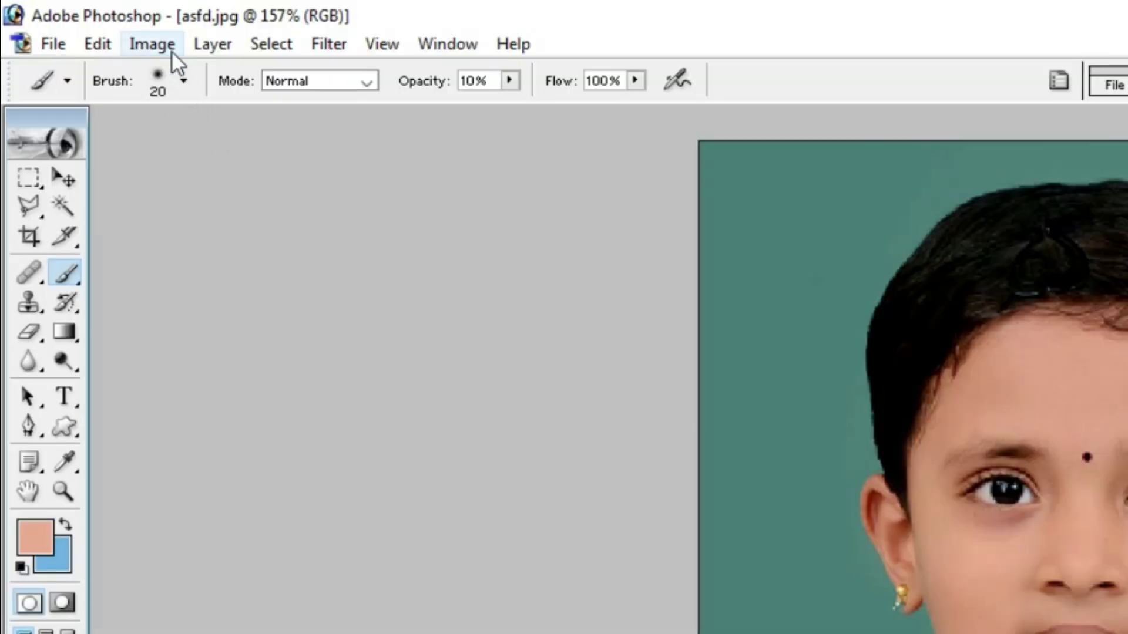
# Apply a Selective Color adjustment that brightens the reds and slightly deepens the blacks.
pyautogui.click(167, 47)
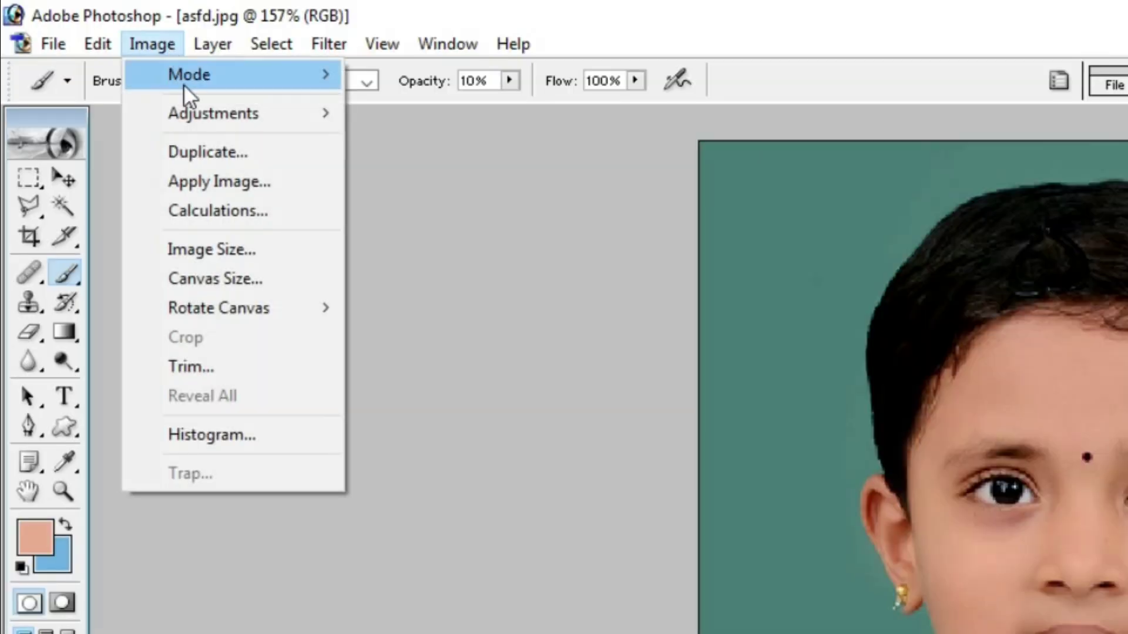
pyautogui.moveTo(111, 59)
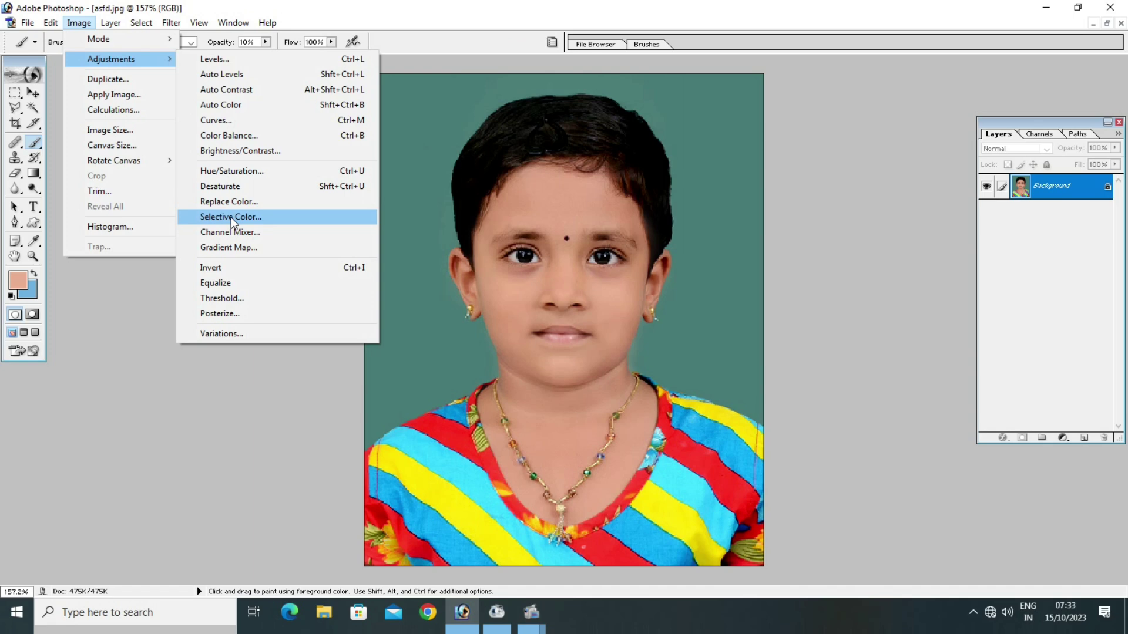
pyautogui.click(230, 218)
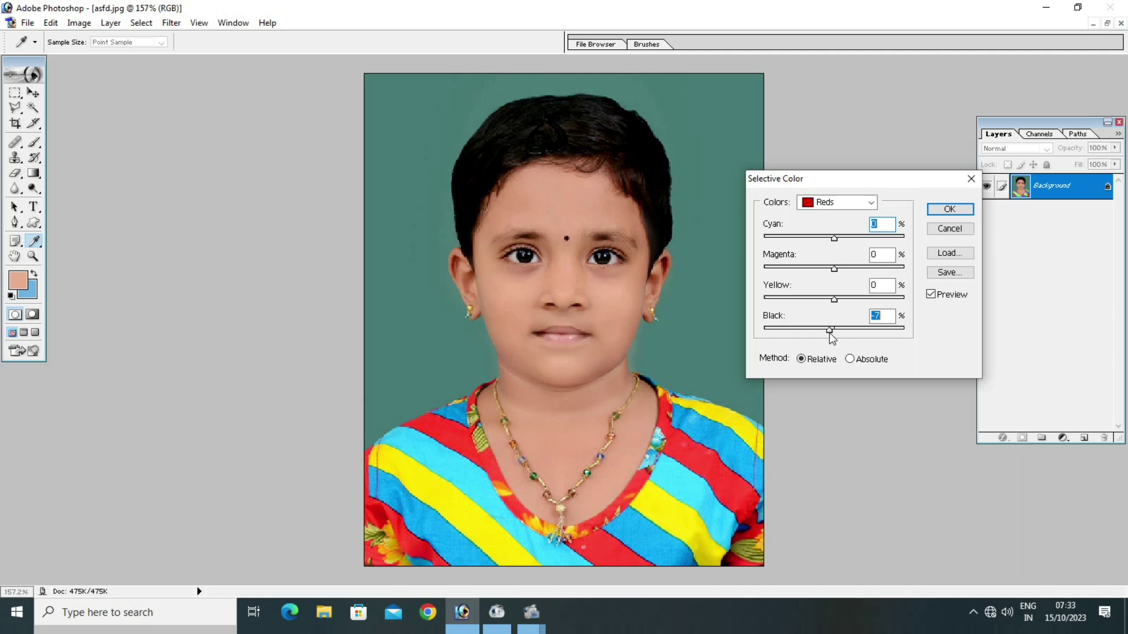
pyautogui.moveTo(831, 339); pyautogui.dragTo(822, 339)
pyautogui.click(822, 202)
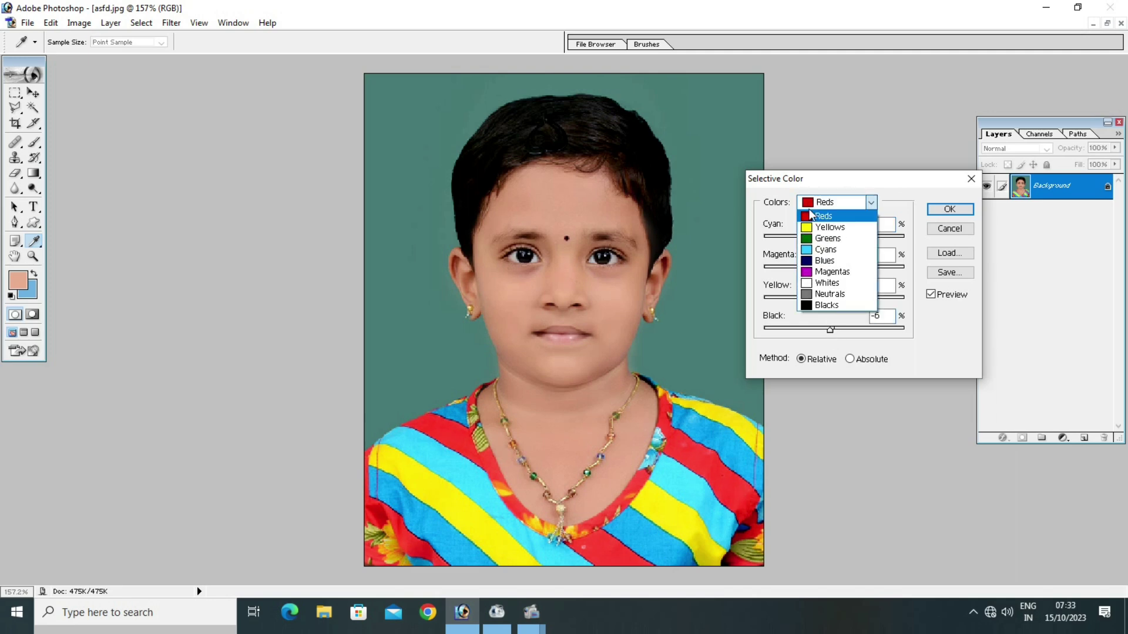
pyautogui.click(809, 305)
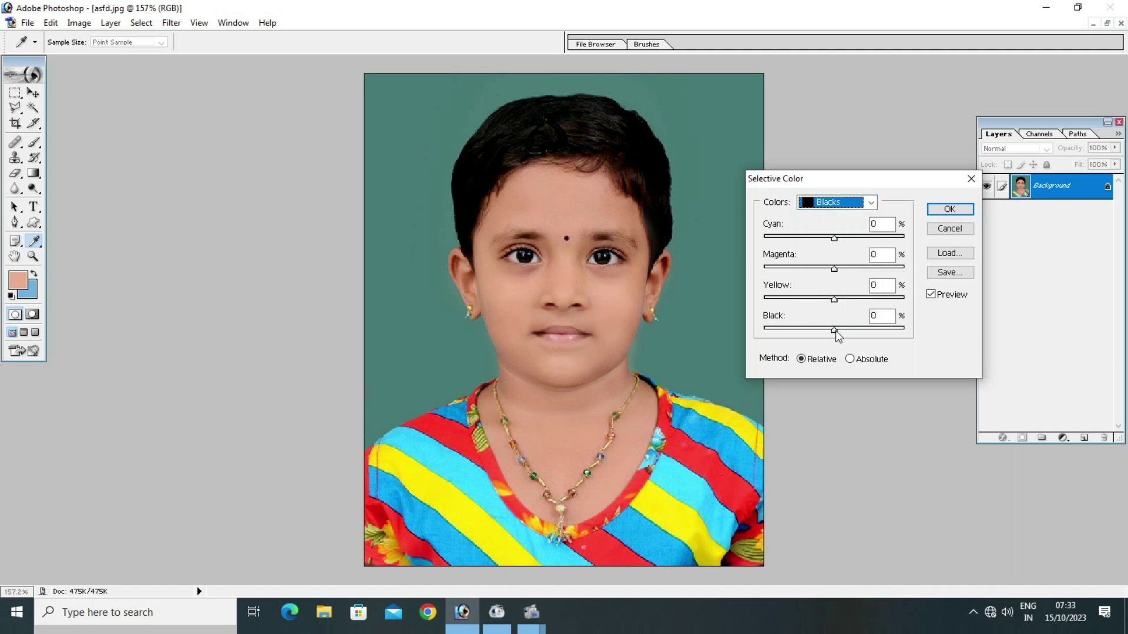
pyautogui.moveTo(836, 330); pyautogui.dragTo(838, 332)
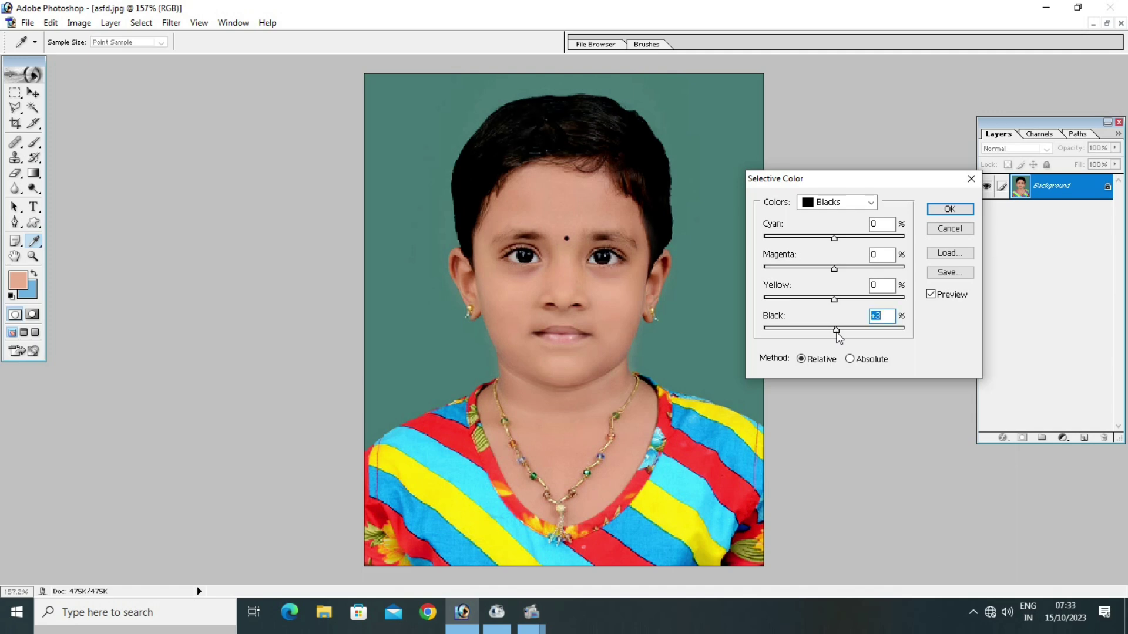
pyautogui.click(950, 209)
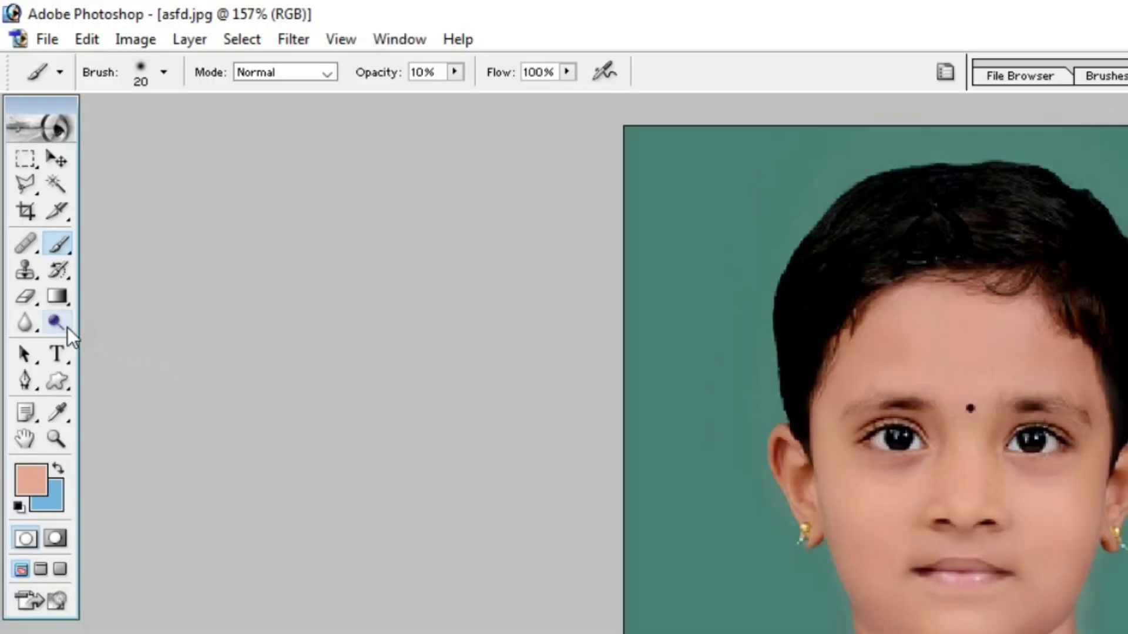
# Burn the midtones of the teal background beside the child's head, varying the brush size.
pyautogui.click(67, 327)
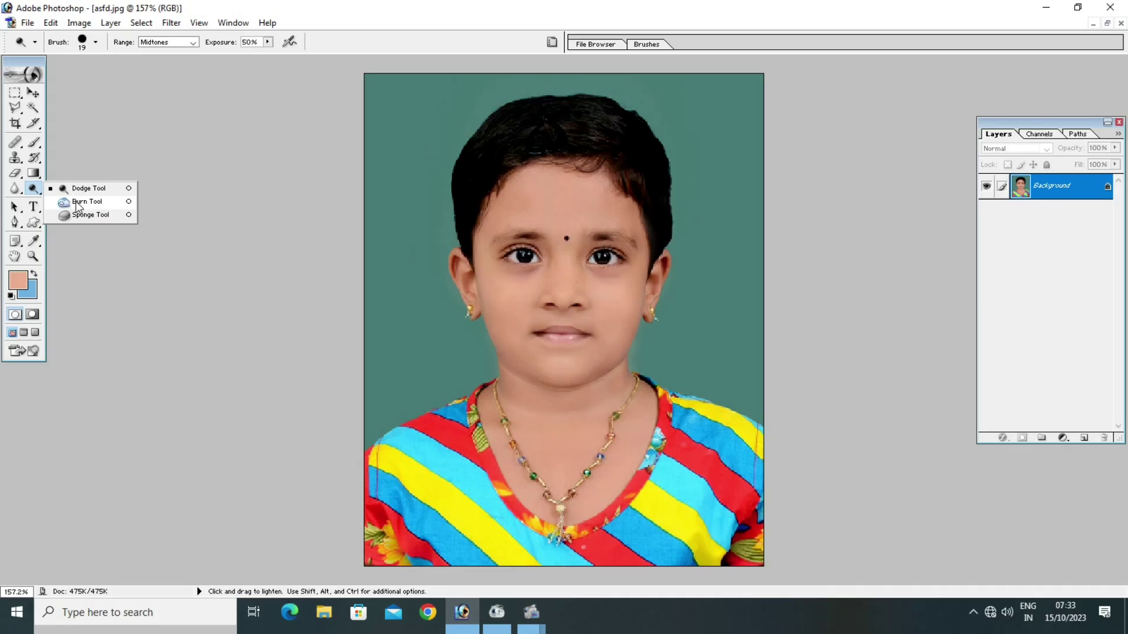
pyautogui.click(77, 201)
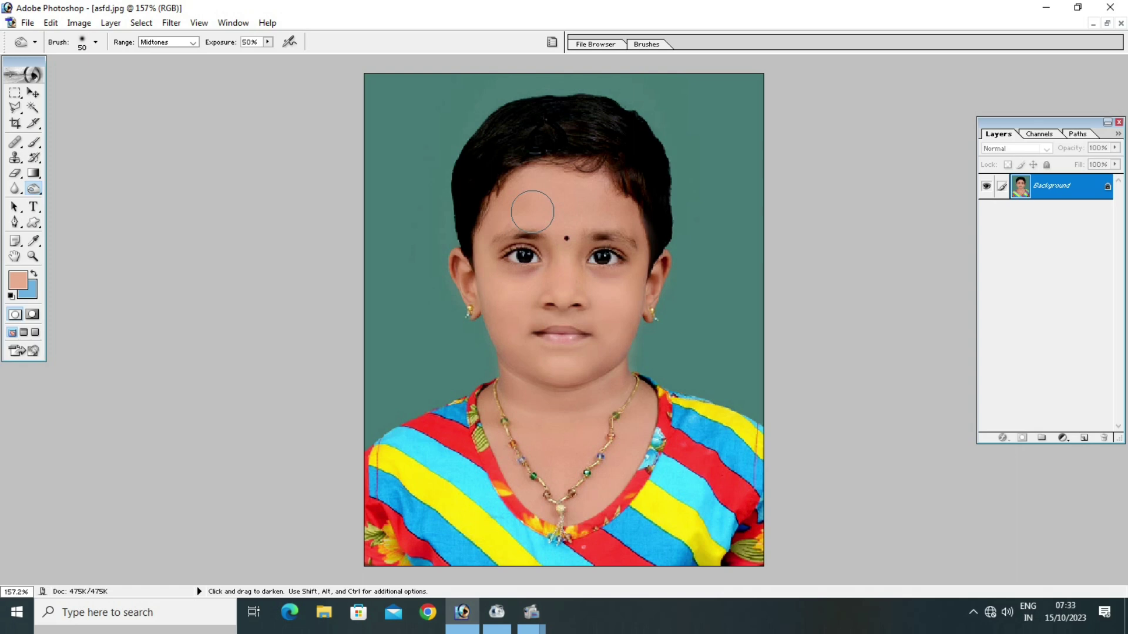
pyautogui.press('[')
pyautogui.press('[')
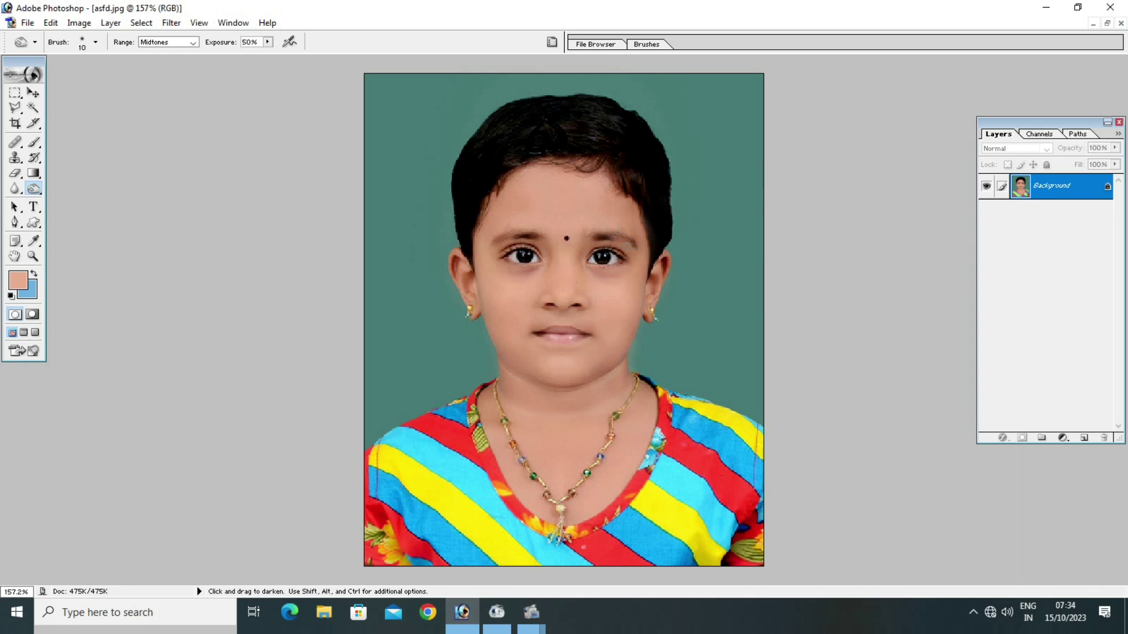
pyautogui.press(']')
pyautogui.press(']')
pyautogui.press(']')
pyautogui.press(']')
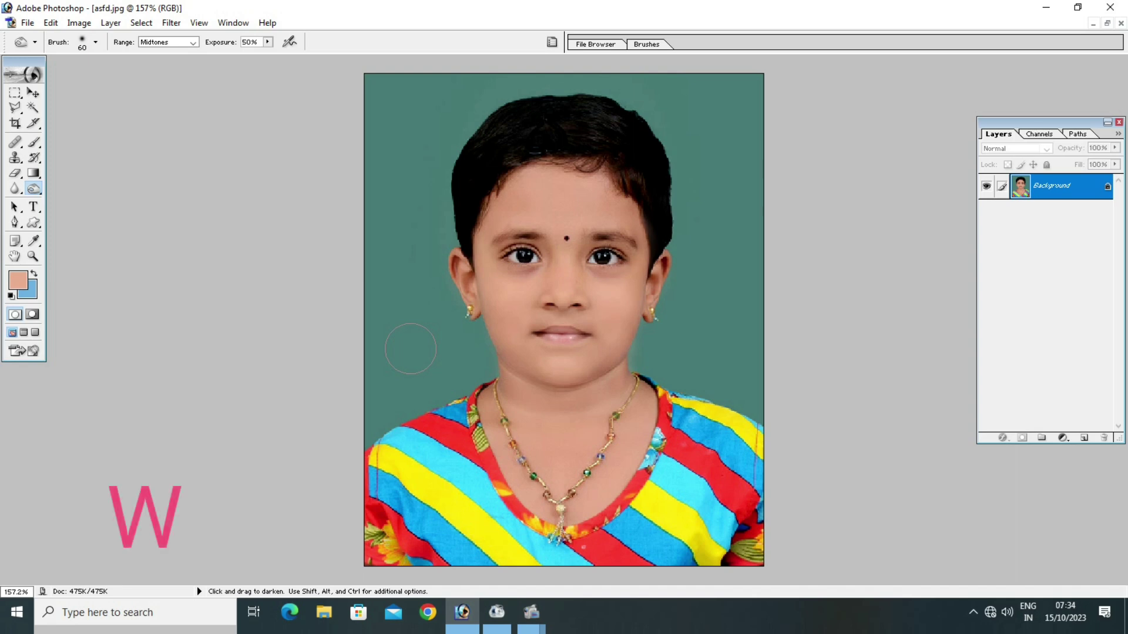
pyautogui.press('w')
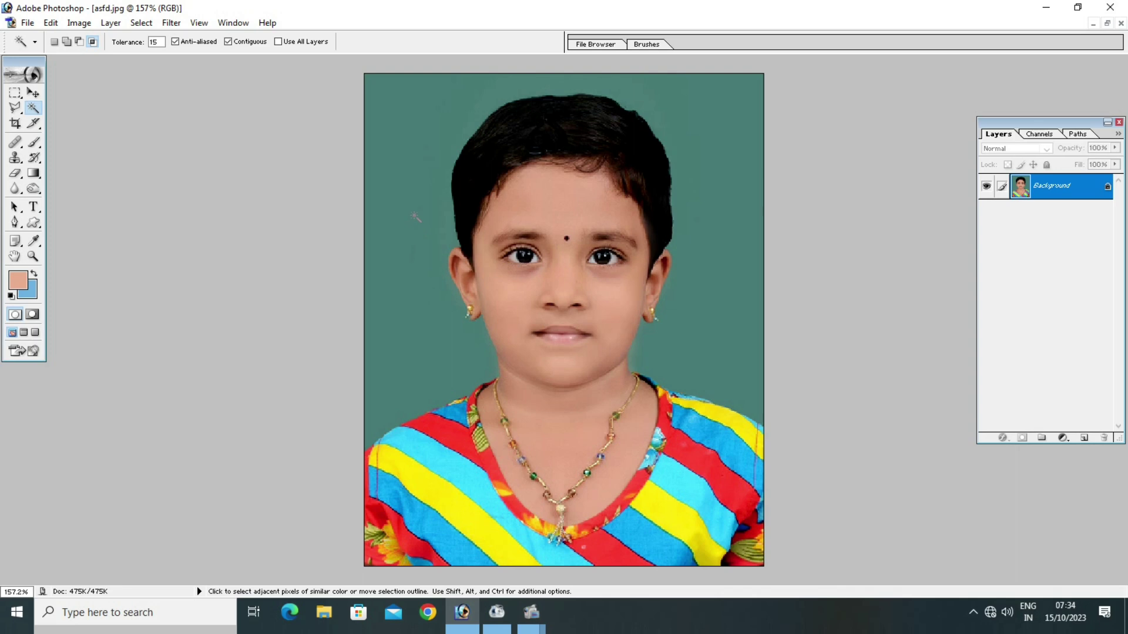
# Select the teal backdrop with one Magic Wand click, leaving the child's head, hair and shoulders out.
pyautogui.click(408, 197)
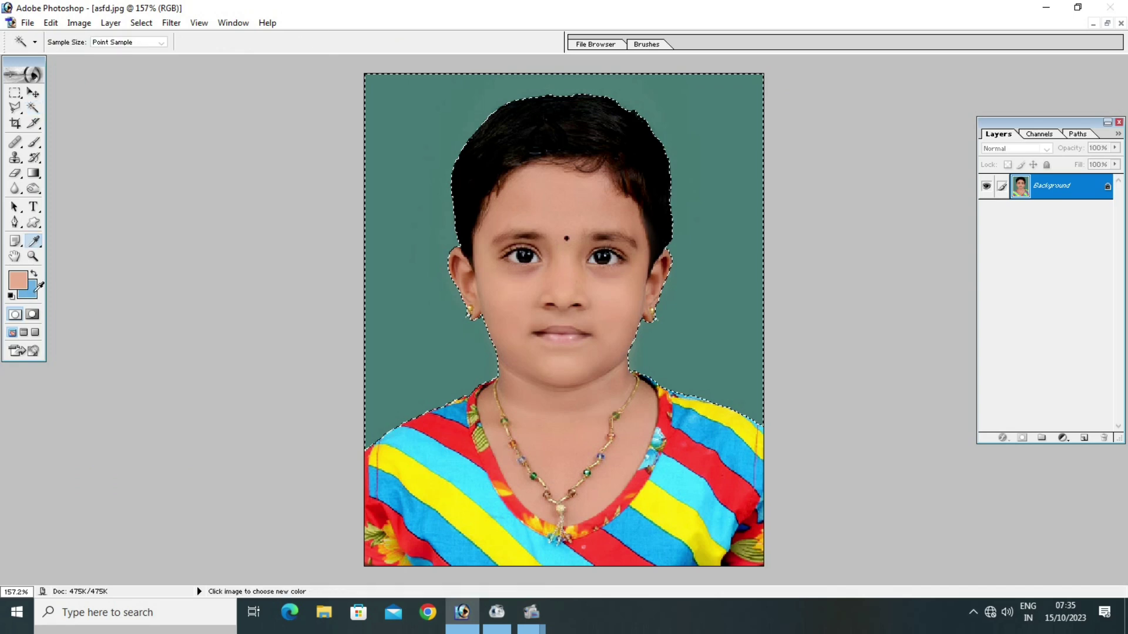
# Set the background colour to near-white FAF8F9 in the Color Picker.
pyautogui.click(34, 290)
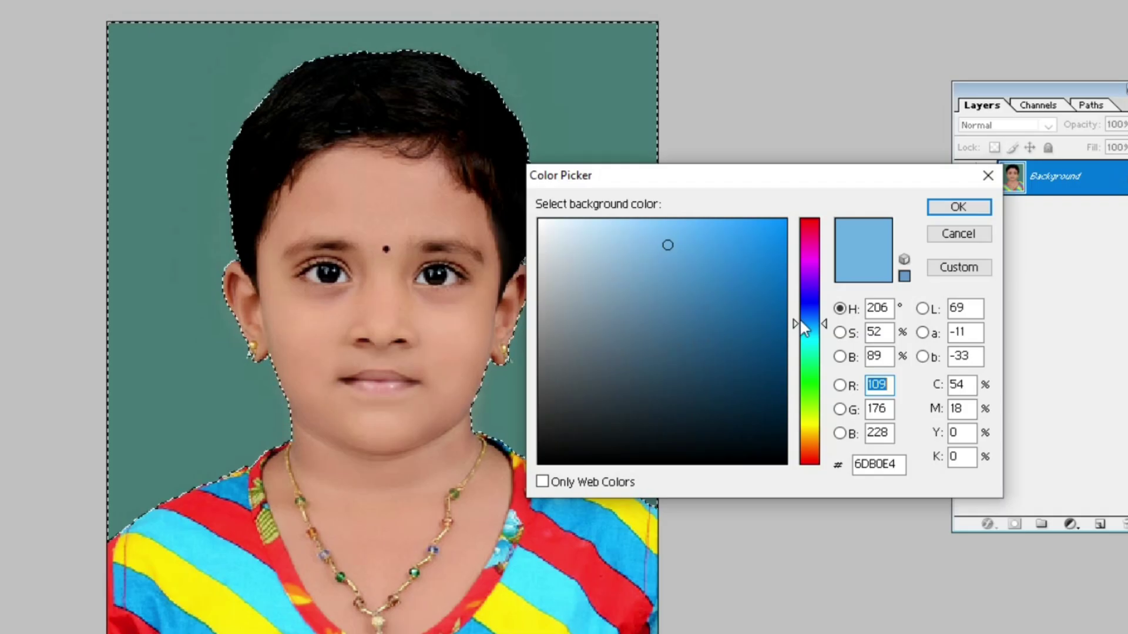
pyautogui.moveTo(873, 292)
pyautogui.mouseDown()
pyautogui.moveTo(875, 256)
pyautogui.moveTo(813, 239)
pyautogui.mouseUp()
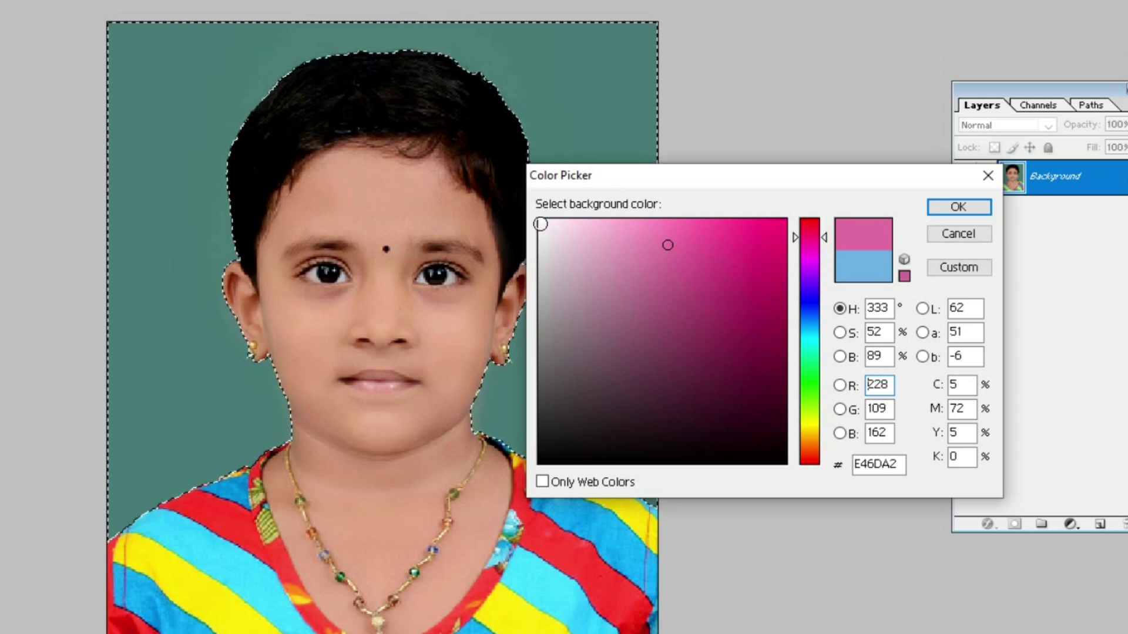
pyautogui.click(541, 223)
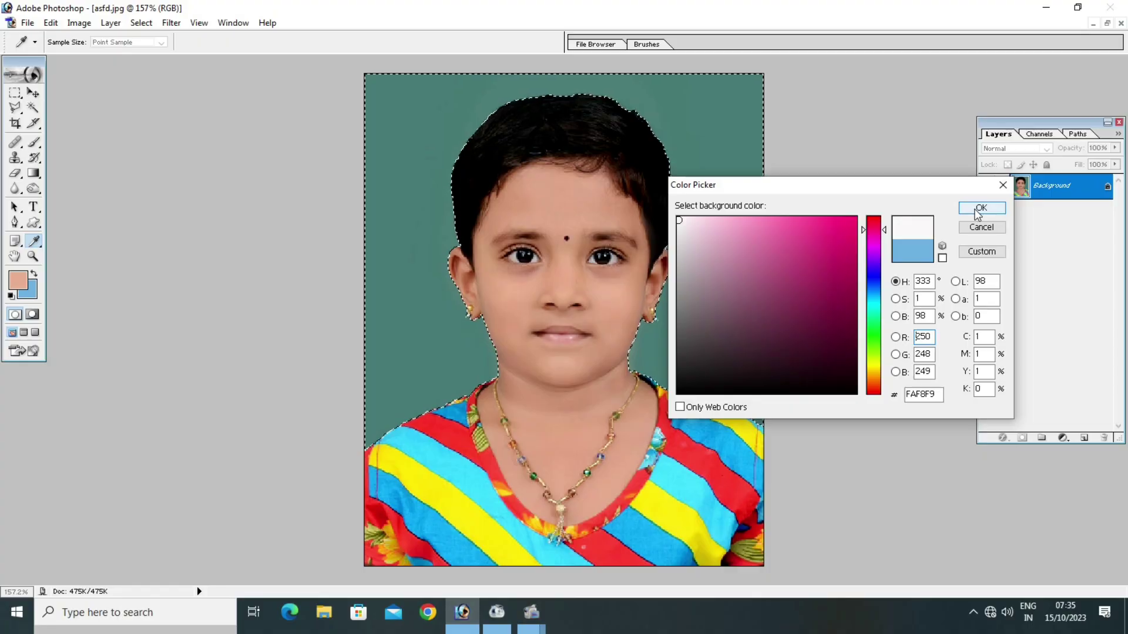
pyautogui.click(947, 210)
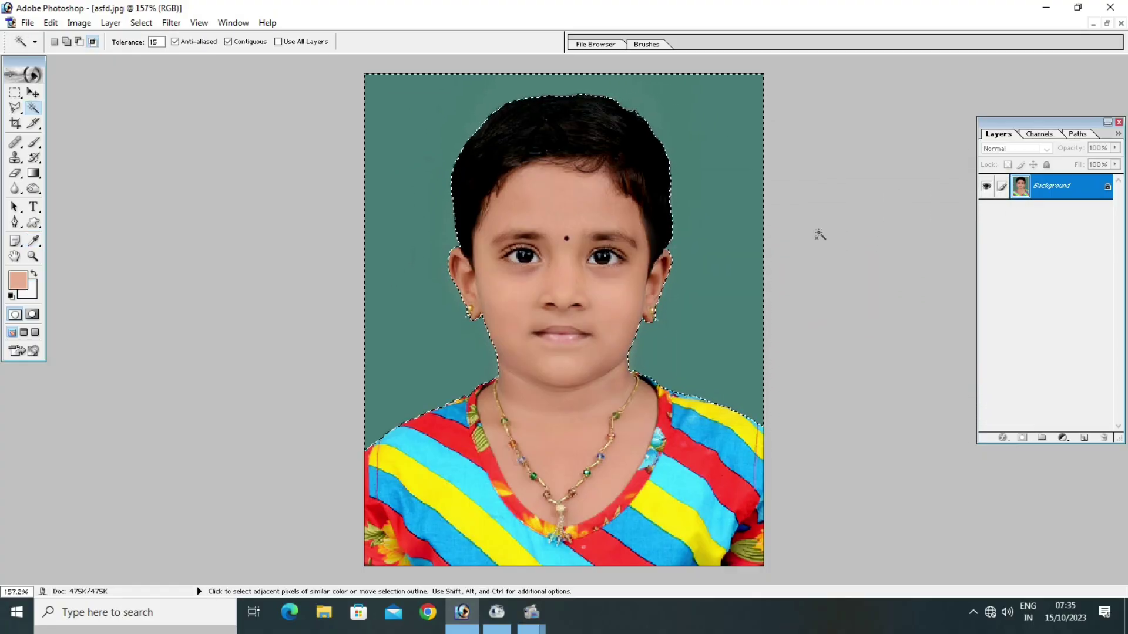
# Fill the selected teal backdrop with near-white, deselect, and select the photo area again.
pyautogui.press('Delete')
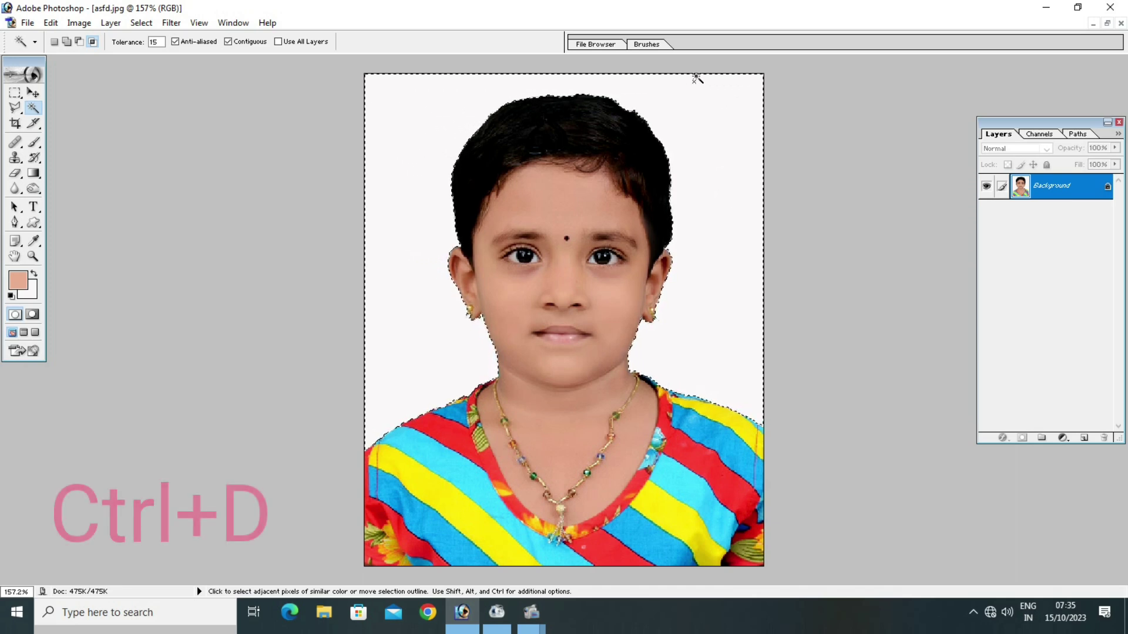
pyautogui.hotkey('ctrl', 'd')
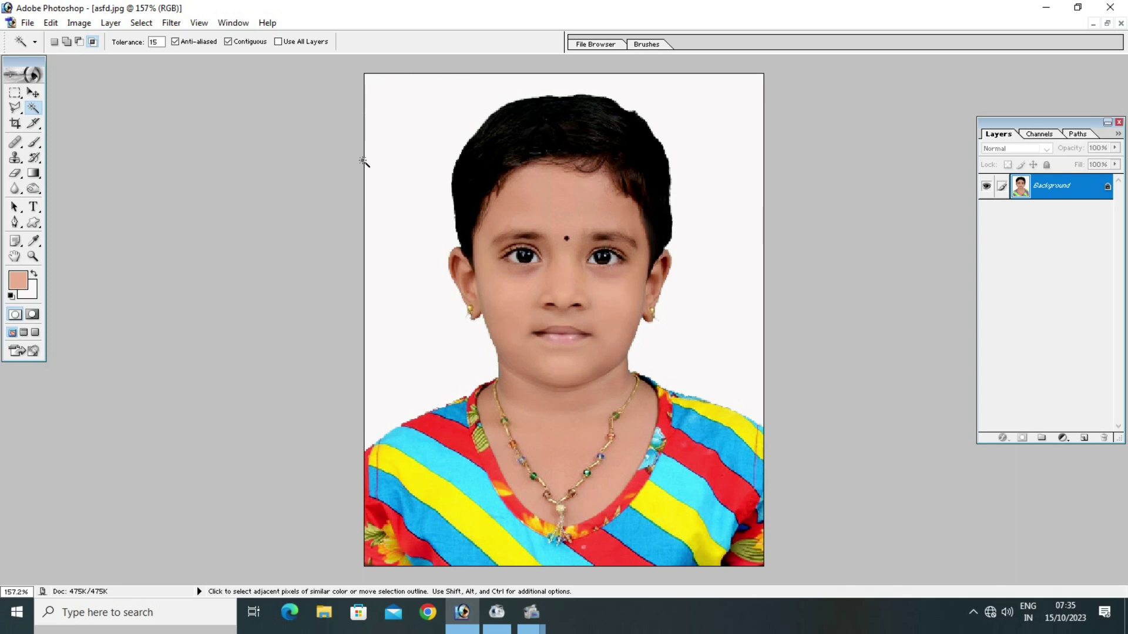
pyautogui.click(365, 247)
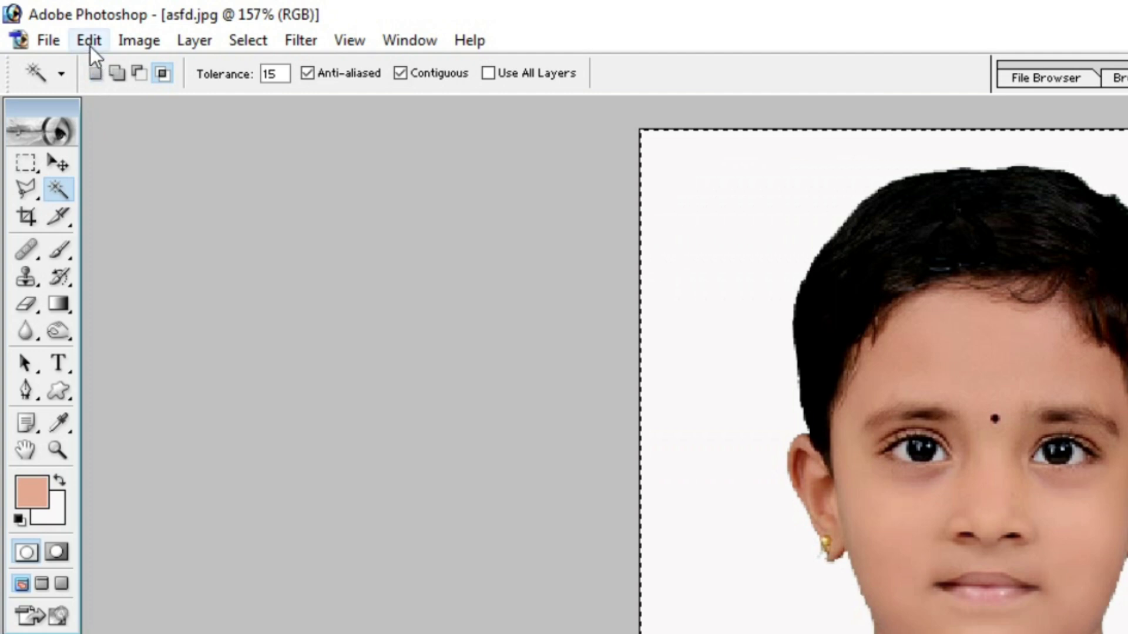
# Stroke the photo selection with a 2 px black border inside the edge, then deselect.
pyautogui.click(90, 47)
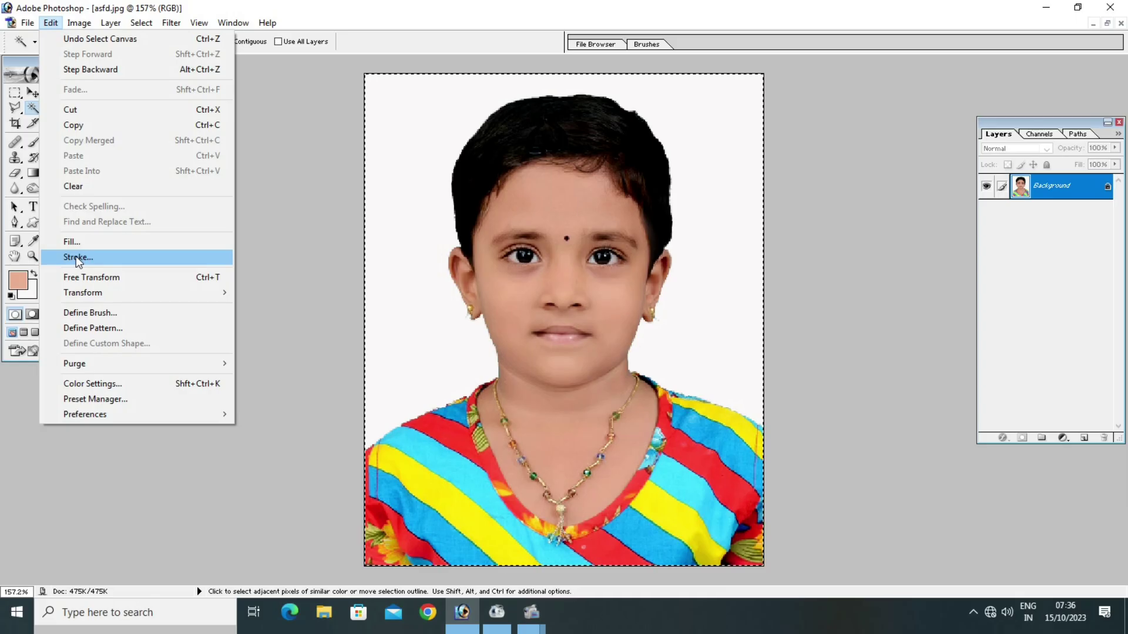
pyautogui.click(132, 450)
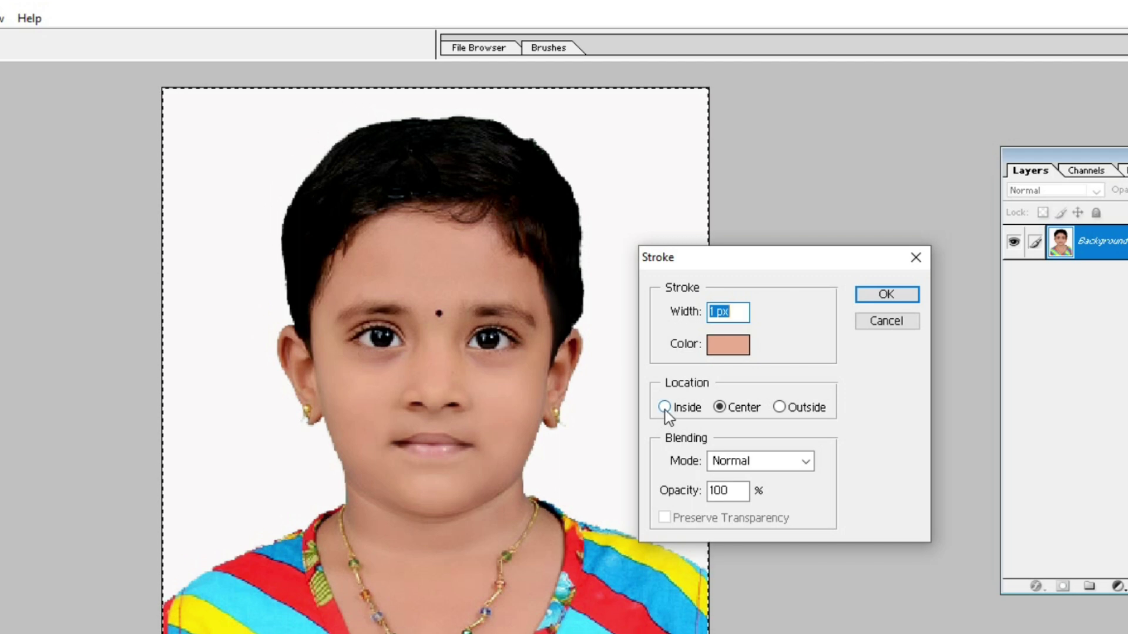
pyautogui.click(665, 410)
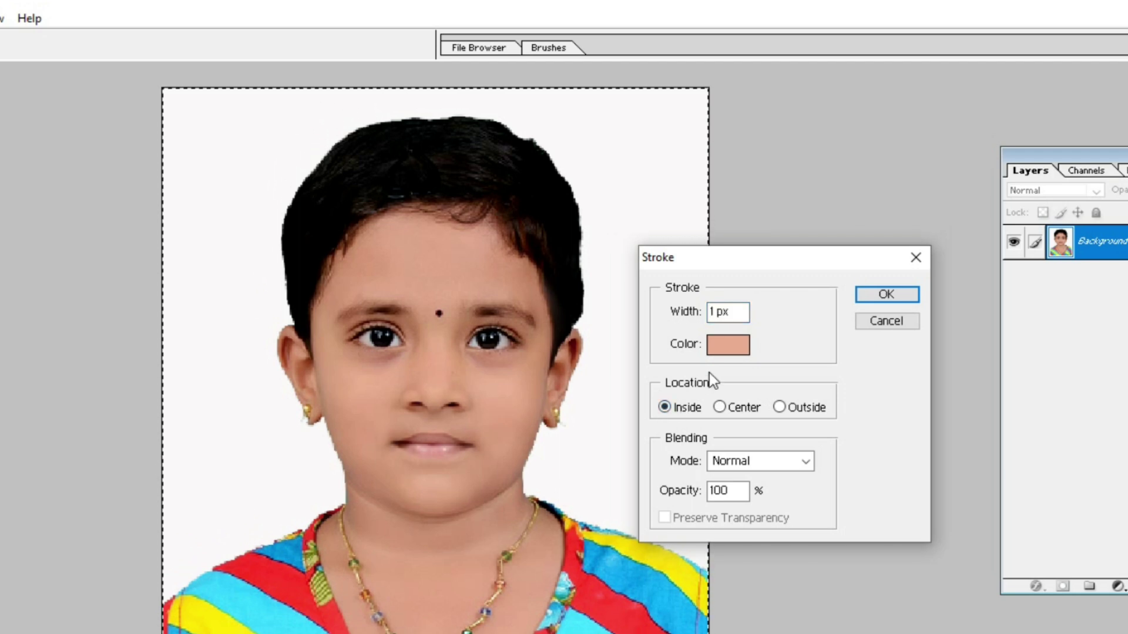
pyautogui.click(723, 347)
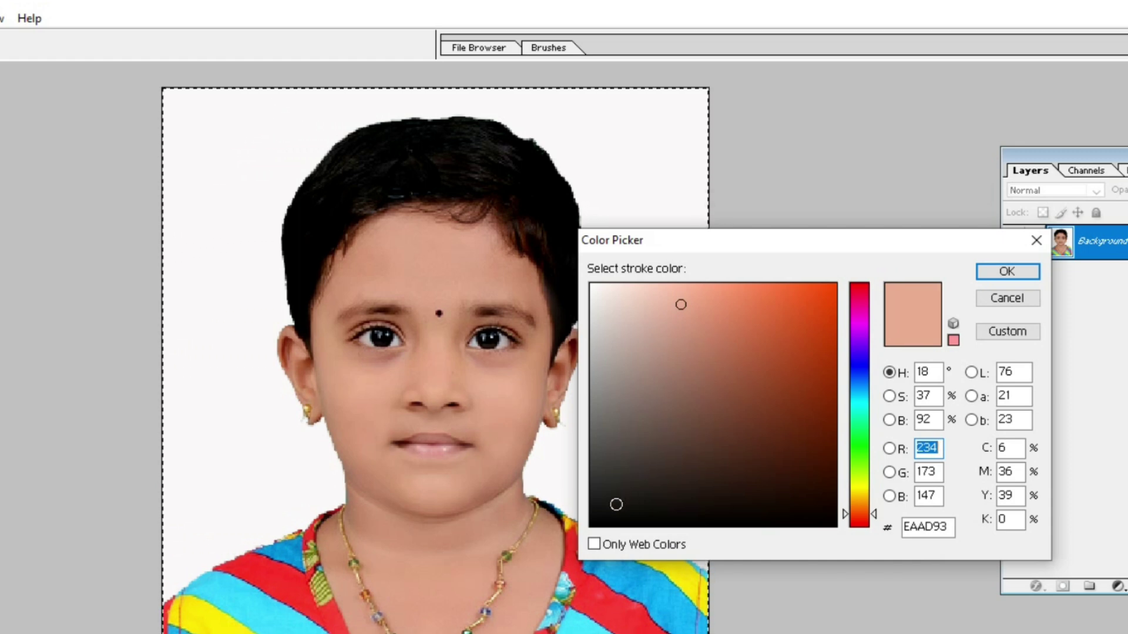
pyautogui.click(607, 524)
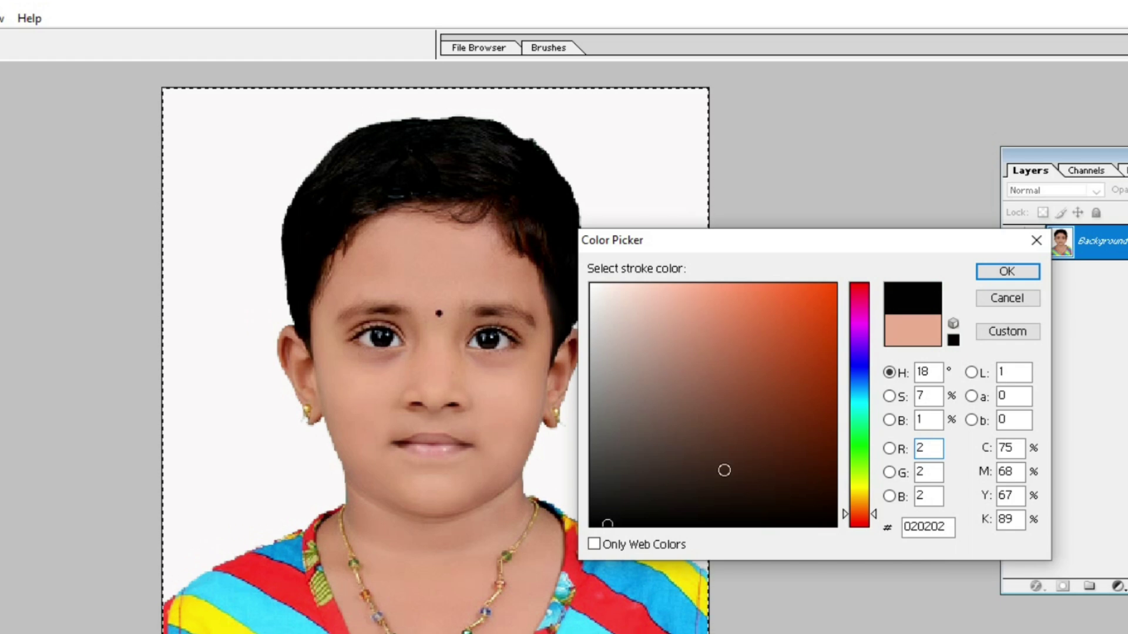
pyautogui.click(1002, 273)
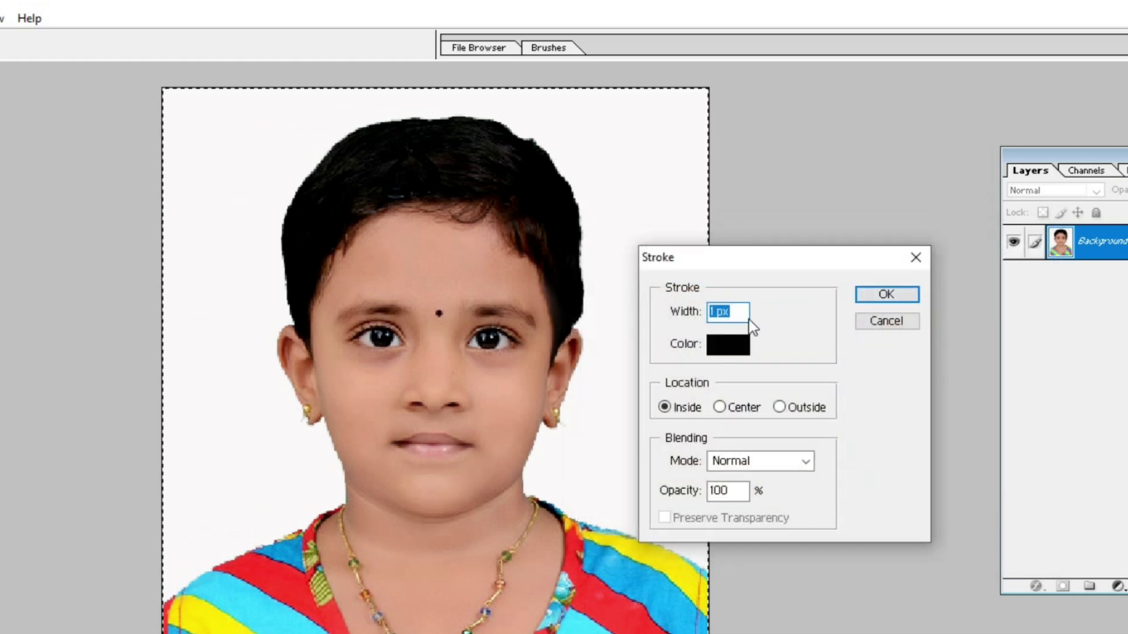
pyautogui.click(747, 314)
pyautogui.press('Up')
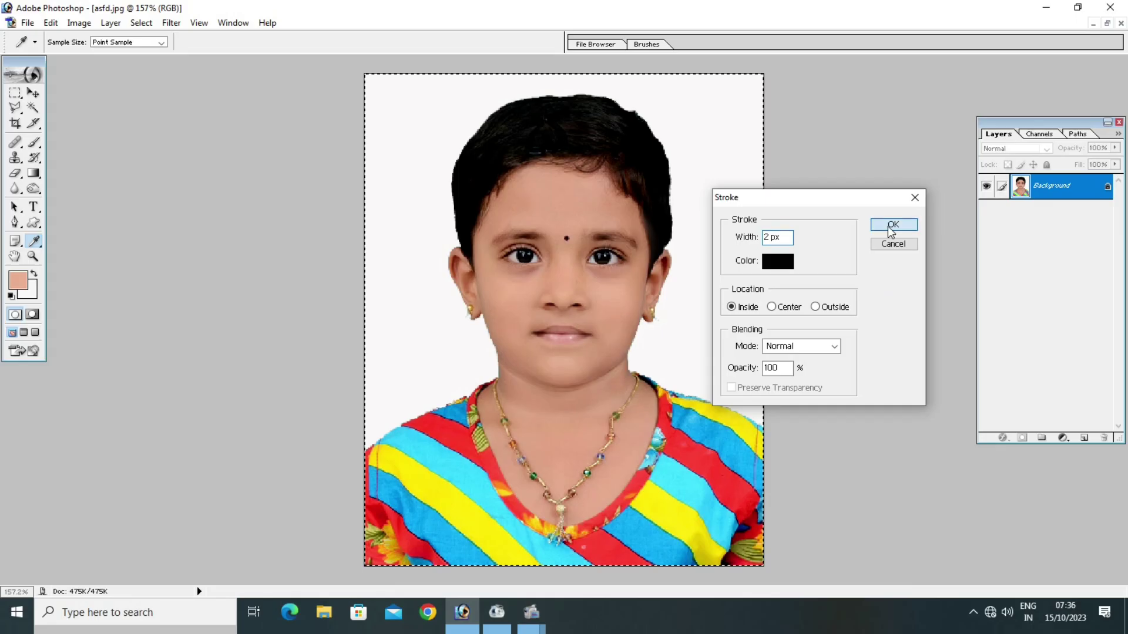
pyautogui.click(889, 229)
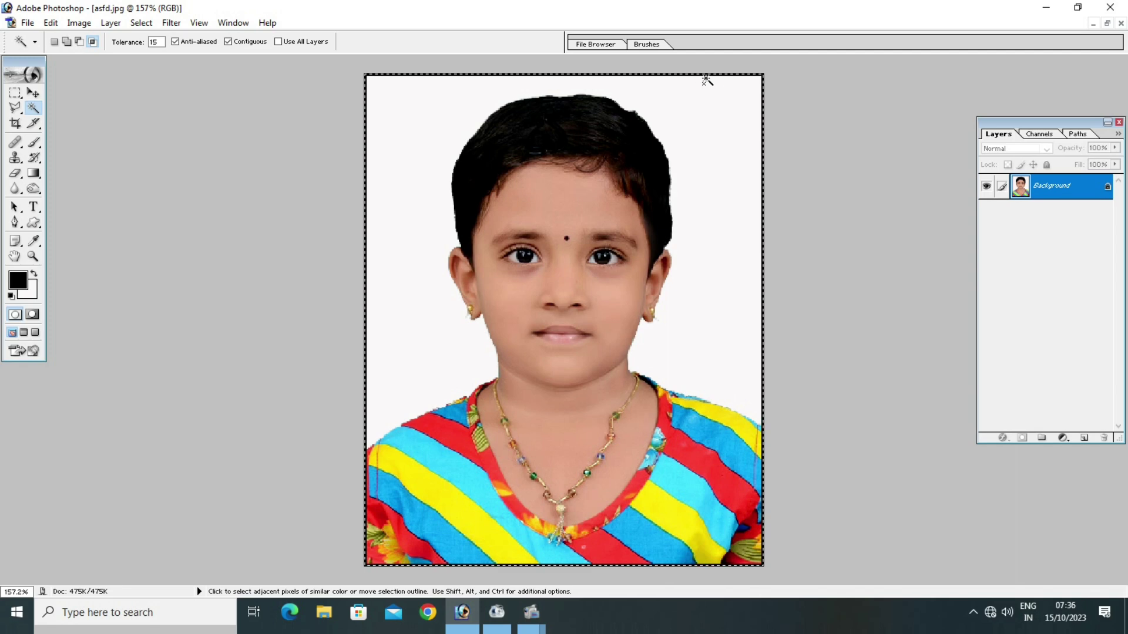
pyautogui.hotkey('ctrl', 'd')
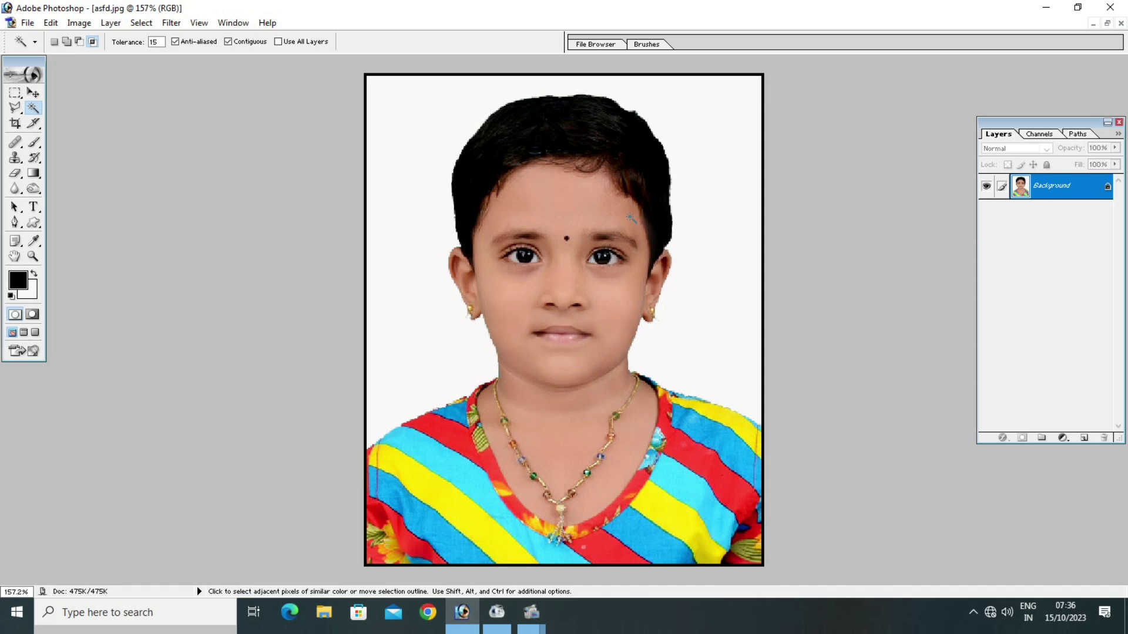
# Create a new document from the A4 preset, 210 × 297 mm at 300 pixels per inch.
pyautogui.hotkey('ctrl', 'n')
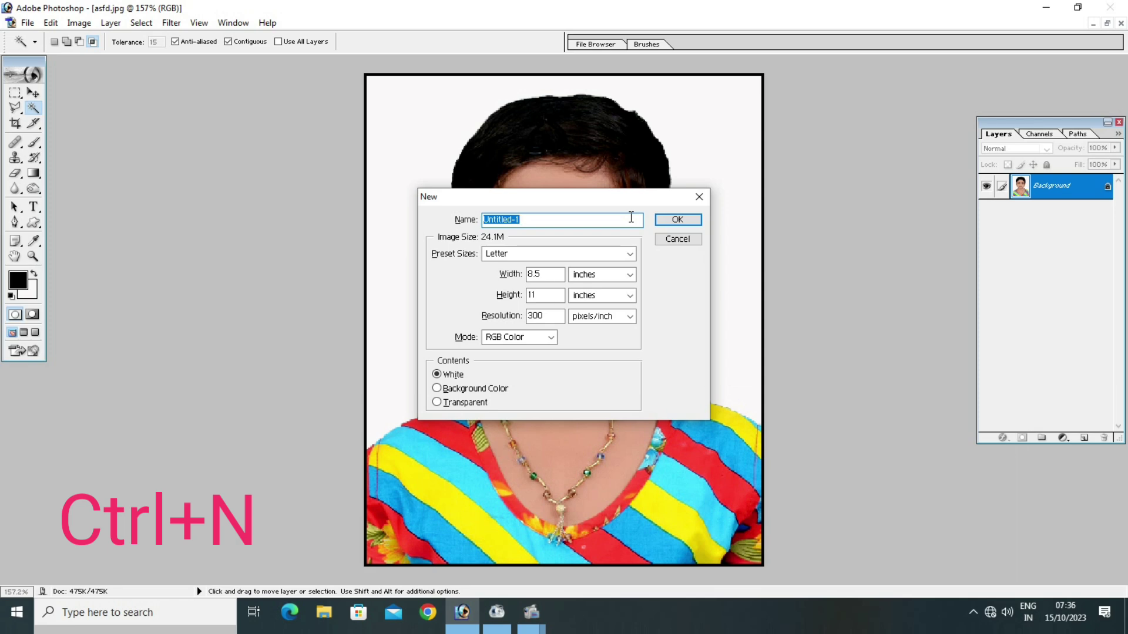
pyautogui.click(504, 260)
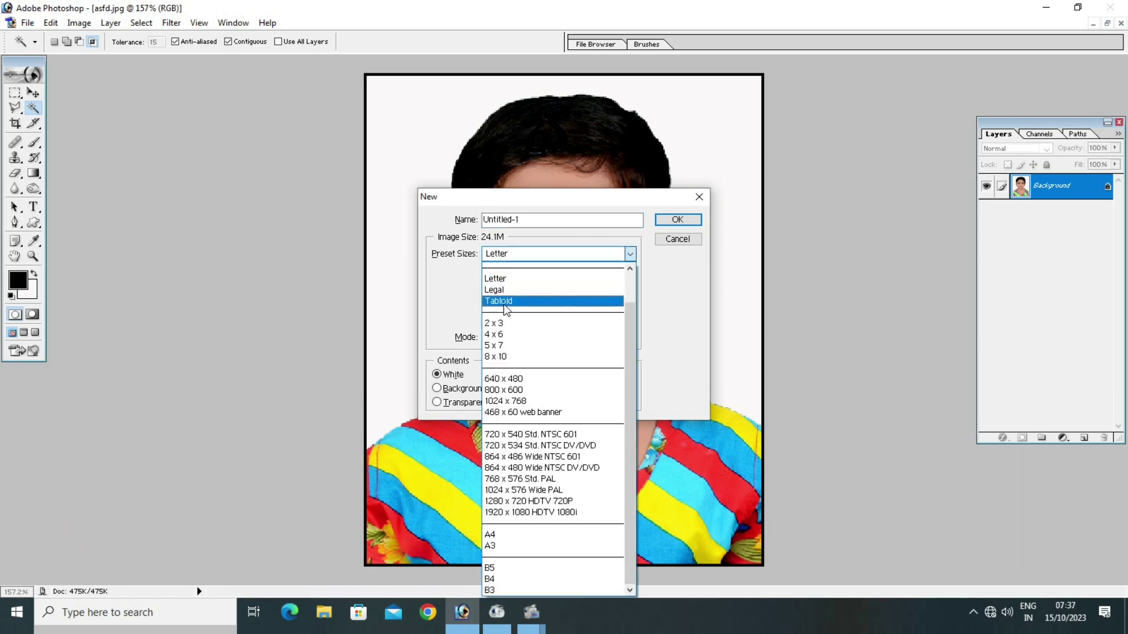
pyautogui.click(496, 534)
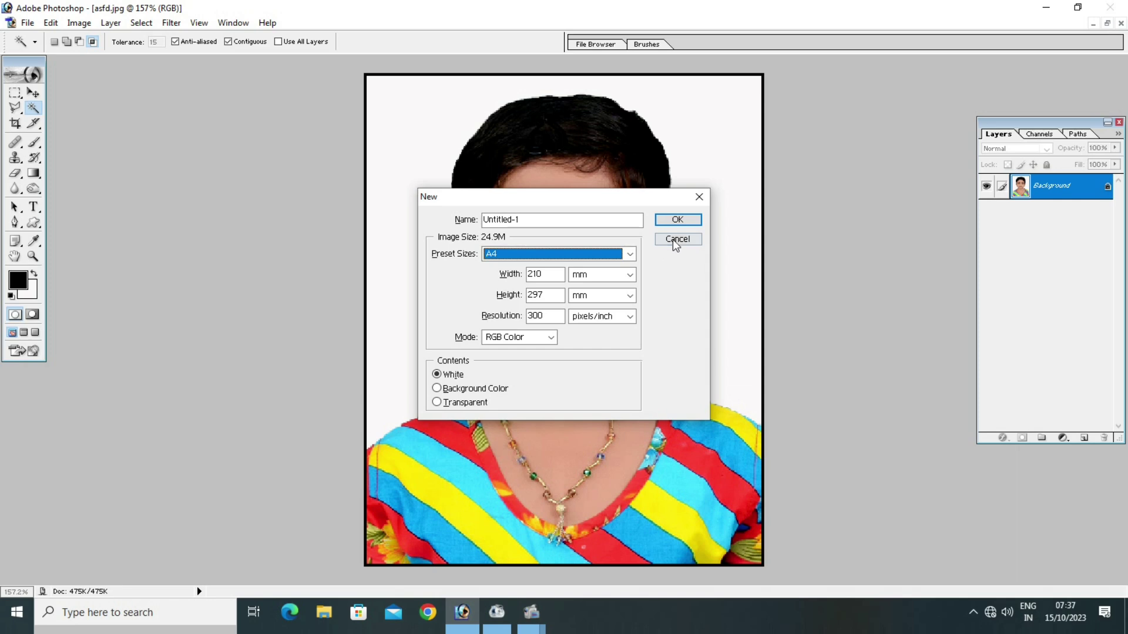
pyautogui.click(677, 221)
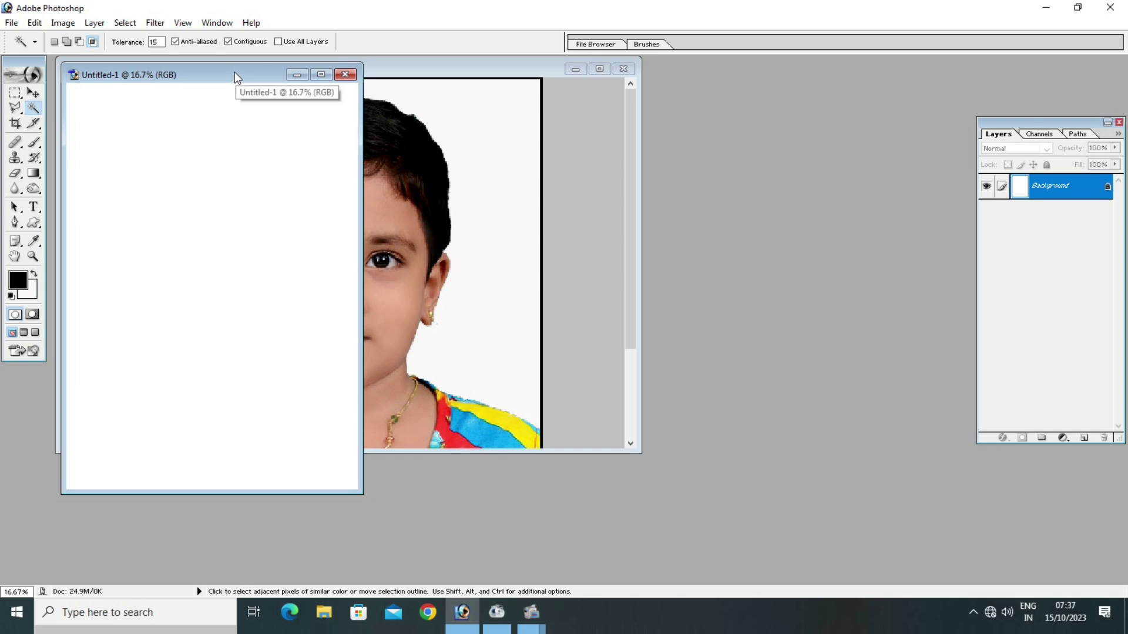
# Drag the bordered portrait into the A4 document as Layer 1 and maximize its window.
pyautogui.moveTo(235, 72); pyautogui.dragTo(664, 83)
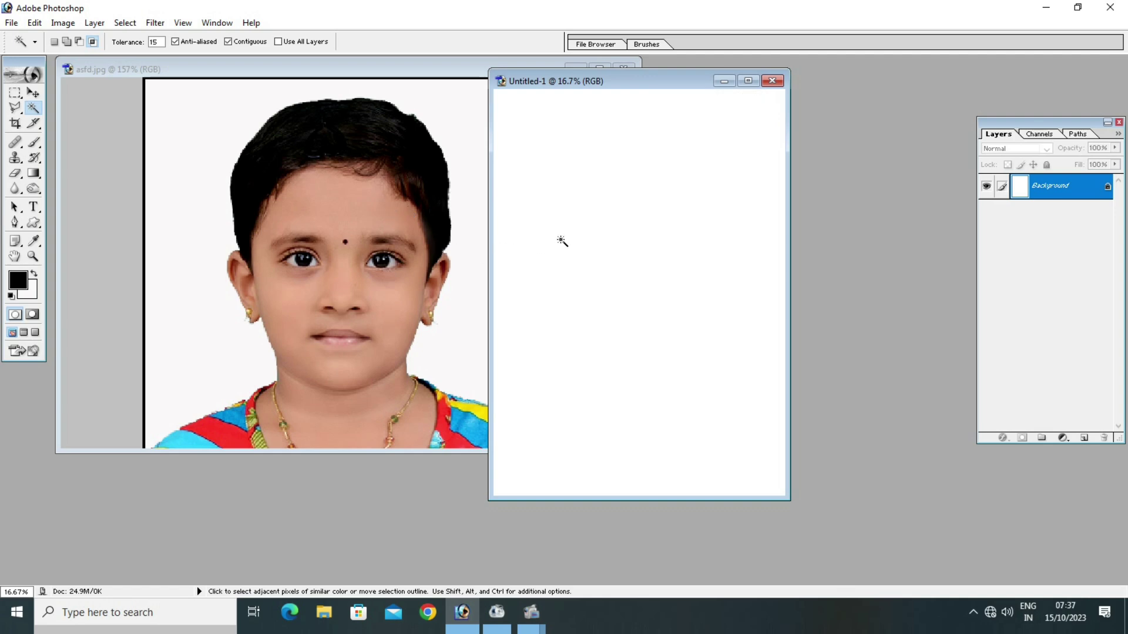
pyautogui.press('v')
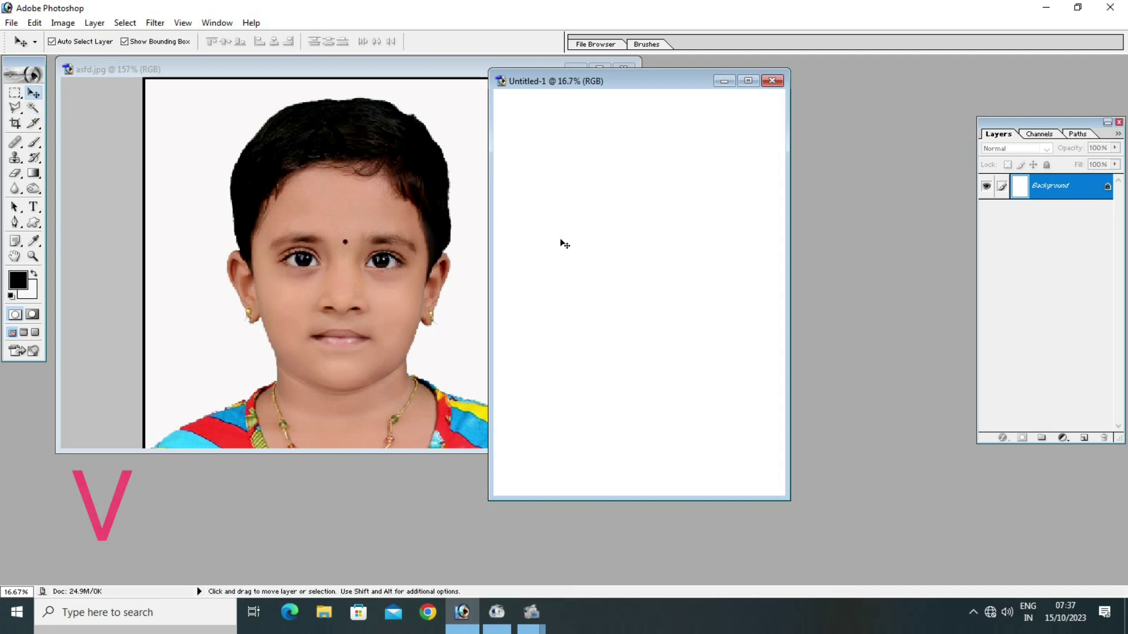
pyautogui.click(339, 200)
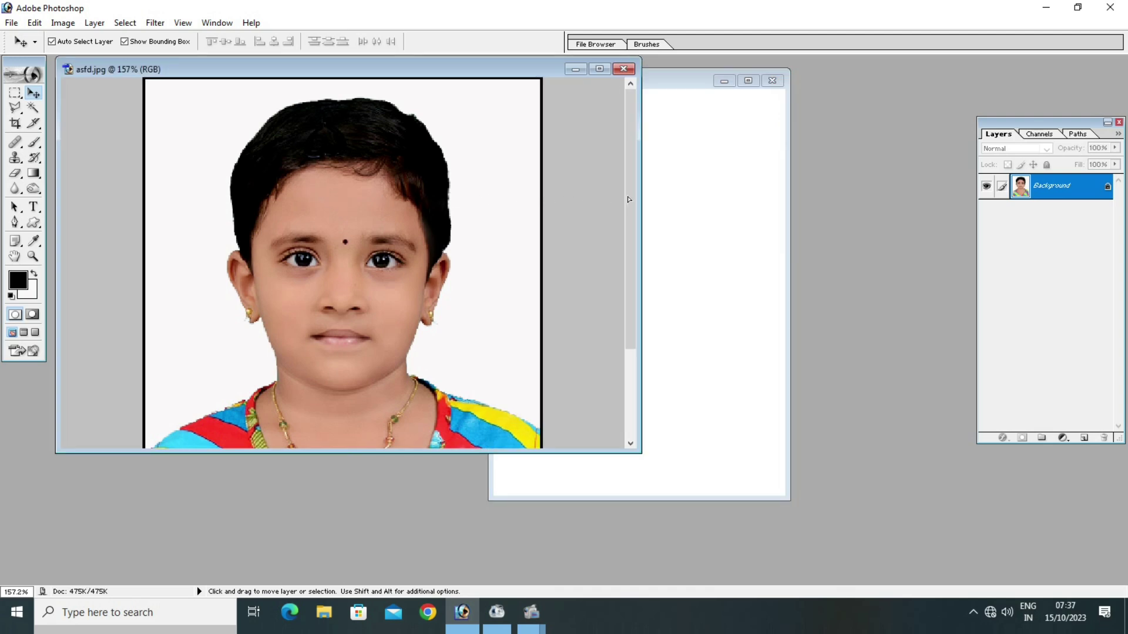
pyautogui.moveTo(628, 200); pyautogui.dragTo(679, 199)
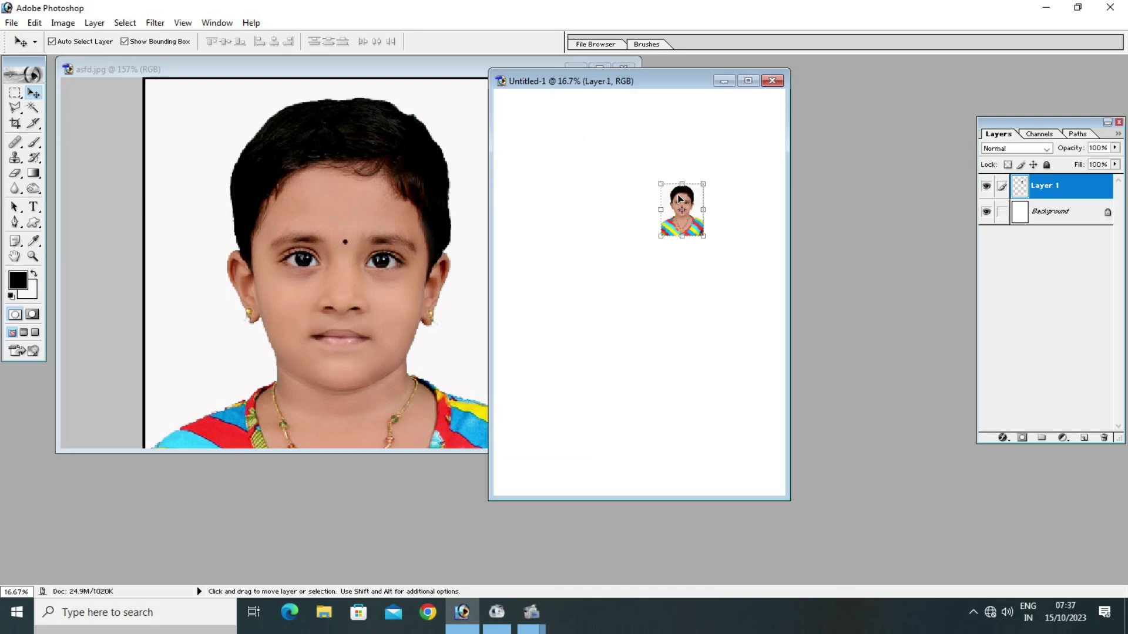
pyautogui.click(747, 80)
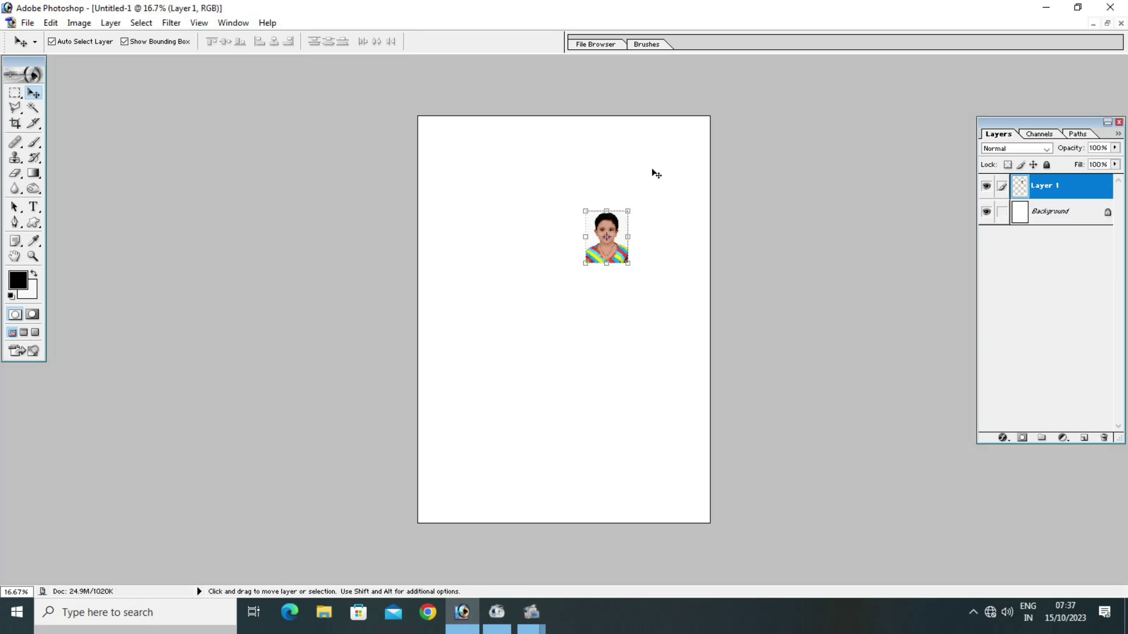
# Move the portrait into the page's top-left corner and zoom in to 50%.
pyautogui.moveTo(611, 222); pyautogui.dragTo(558, 210)
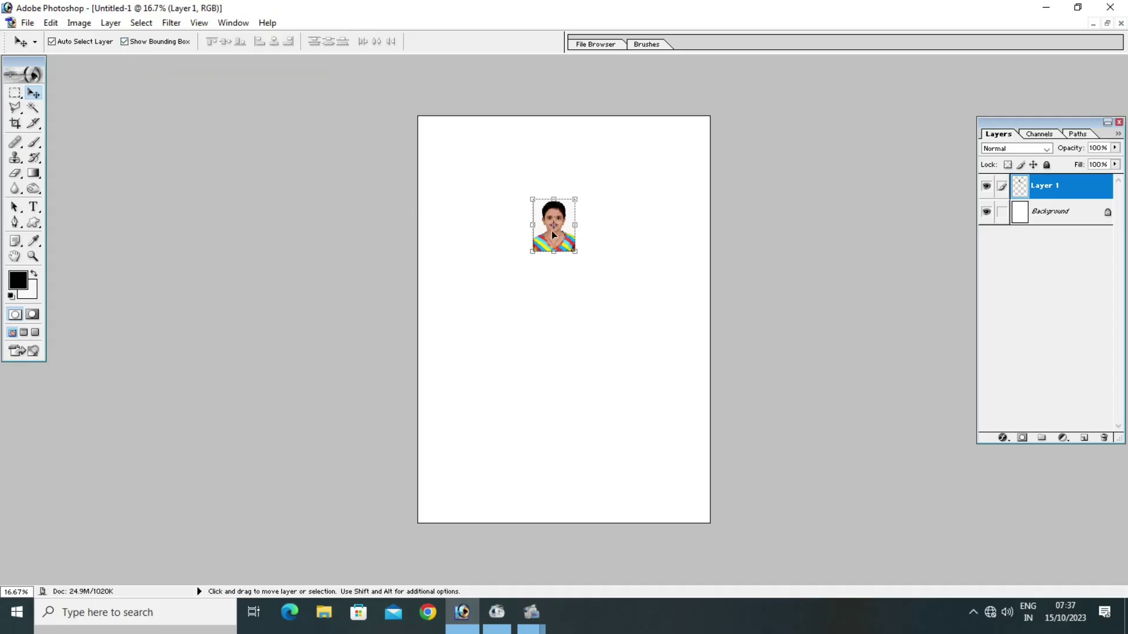
pyautogui.moveTo(555, 224); pyautogui.dragTo(456, 158)
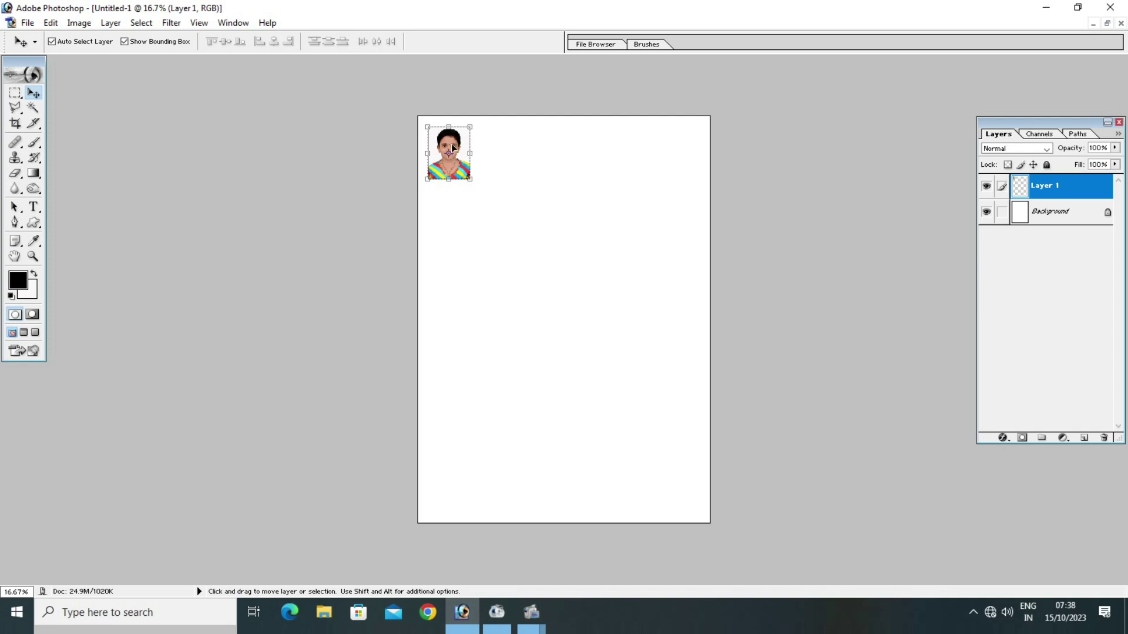
pyautogui.press('z')
pyautogui.moveTo(648, 428); pyautogui.dragTo(418, 116)
pyautogui.click(426, 106)
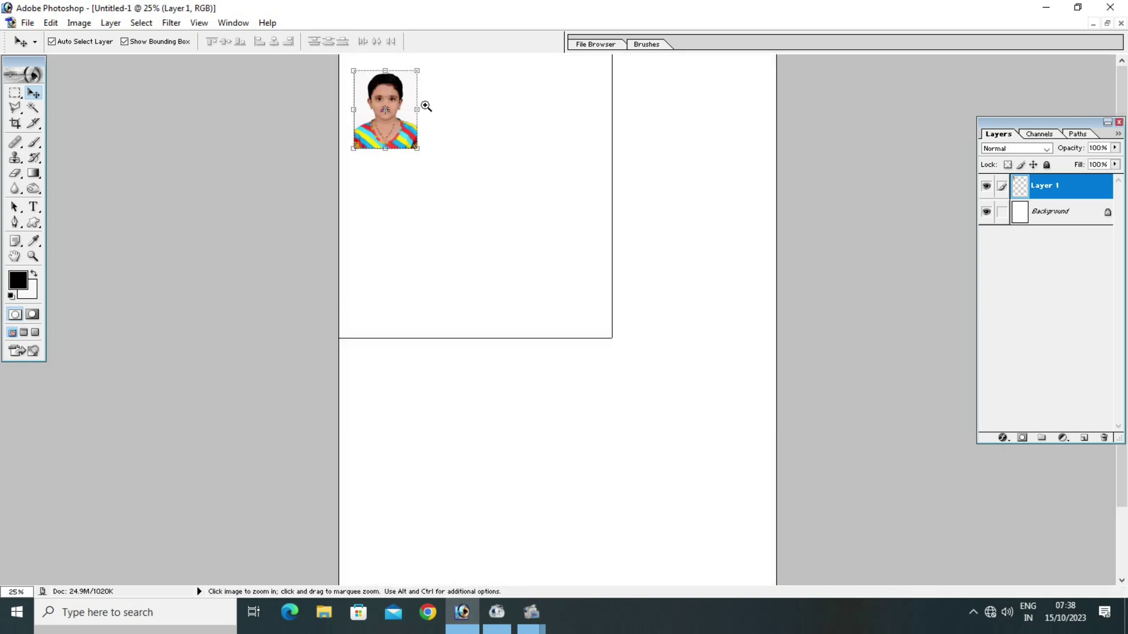
pyautogui.click(426, 107)
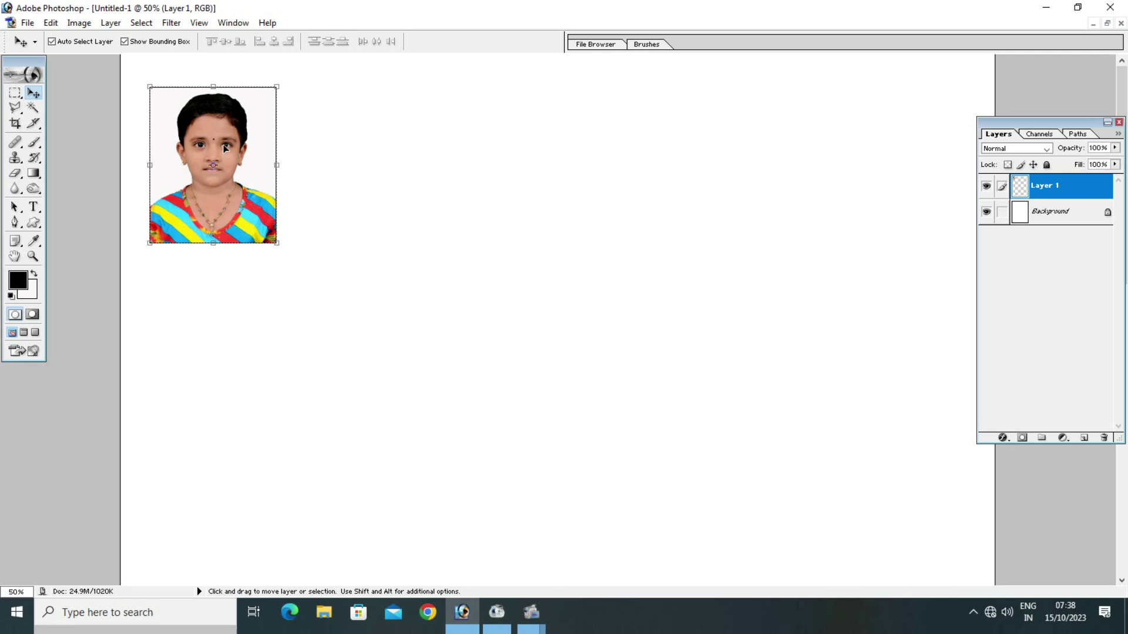
pyautogui.press('alt')
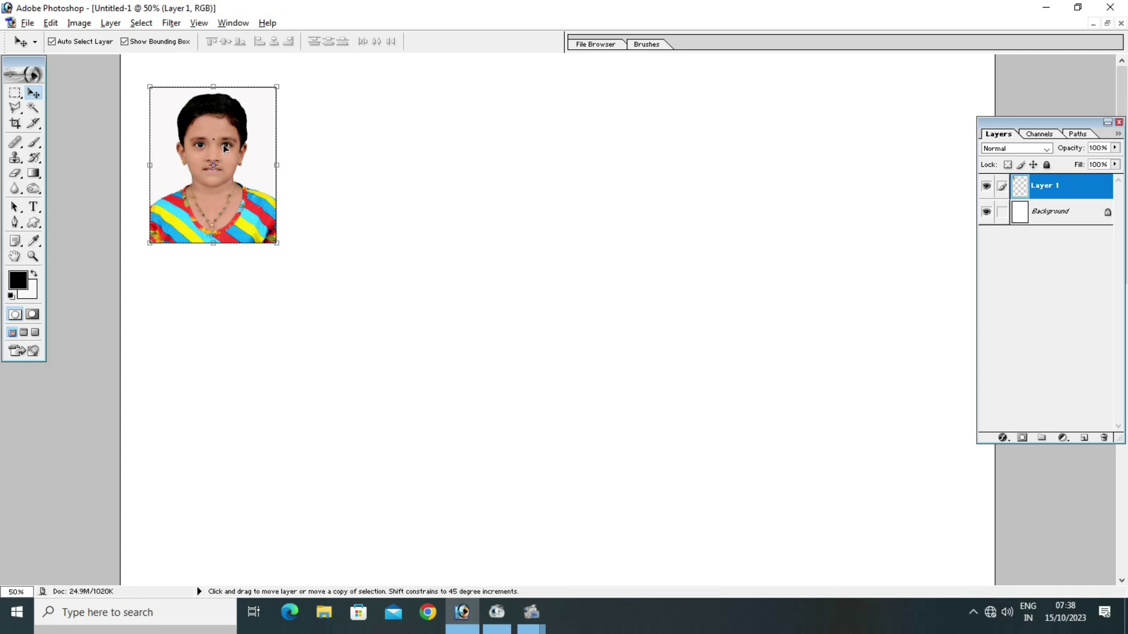
# Alt+Shift-drag horizontal copies of the portrait across the top of the page, six in total.
pyautogui.press('shift')
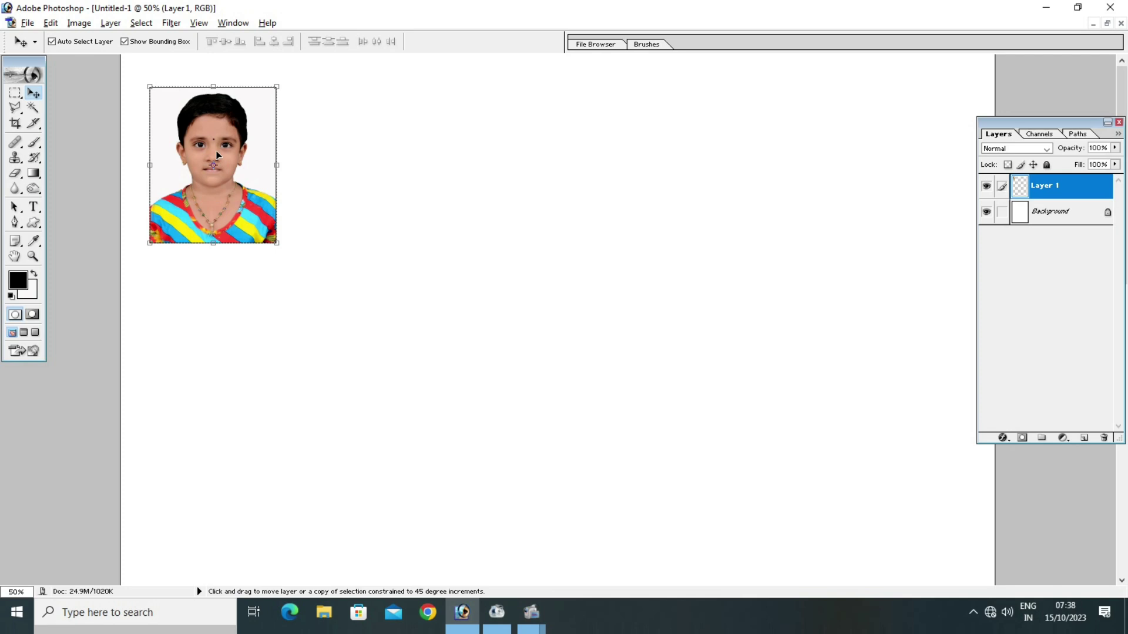
pyautogui.moveTo(217, 154); pyautogui.dragTo(312, 173)
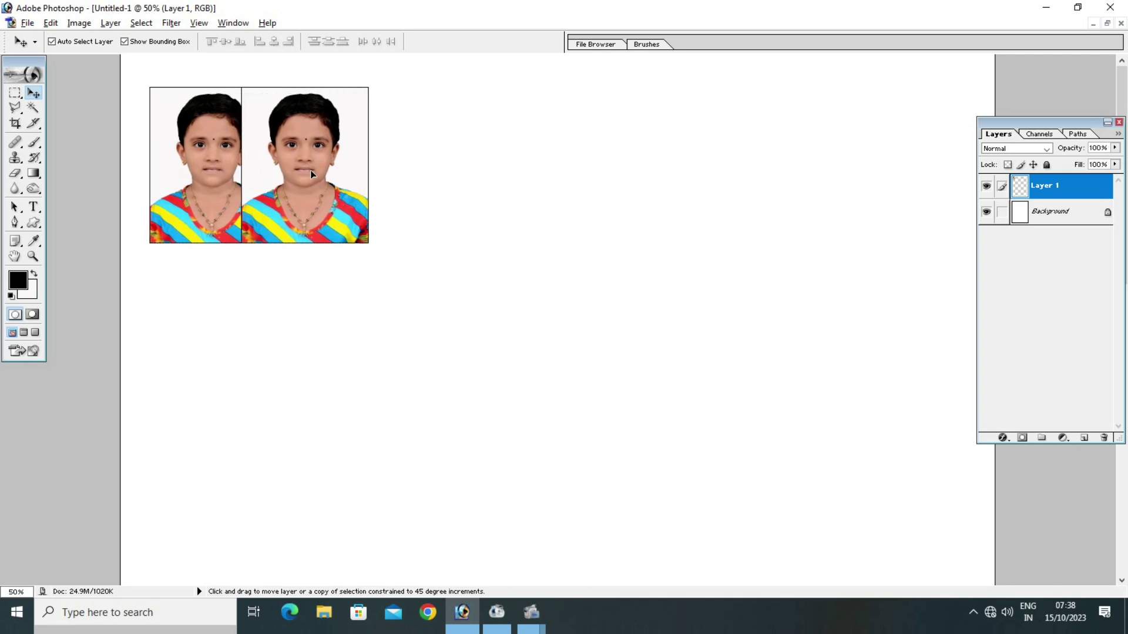
pyautogui.moveTo(310, 170)
pyautogui.mouseDown()
pyautogui.moveTo(619, 192)
pyautogui.moveTo(888, 184)
pyautogui.mouseUp()
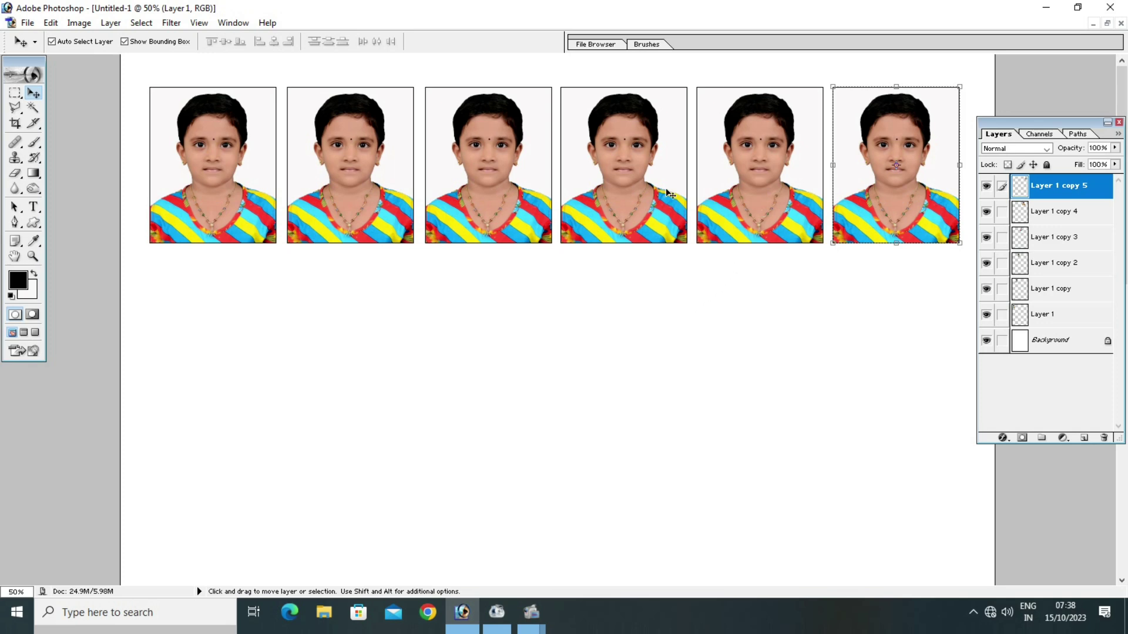
# Link all six portrait layers and nudge the row slightly right and down.
pyautogui.keyDown('shift'); pyautogui.click(746, 160); pyautogui.keyUp('shift')
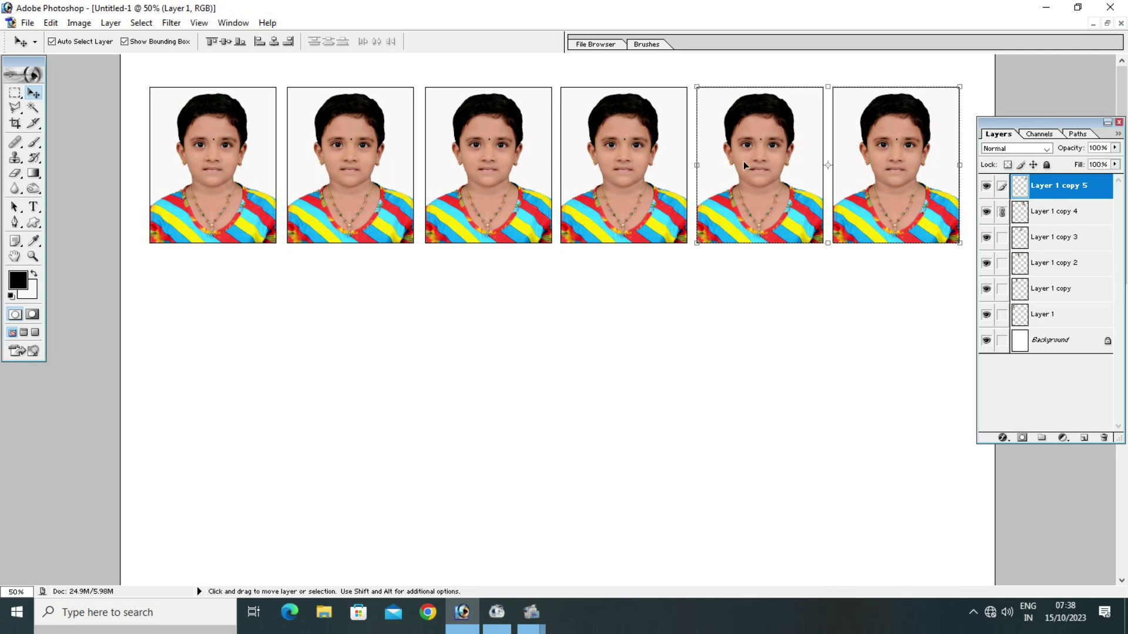
pyautogui.keyDown('shift'); pyautogui.click(639, 160); pyautogui.keyUp('shift')
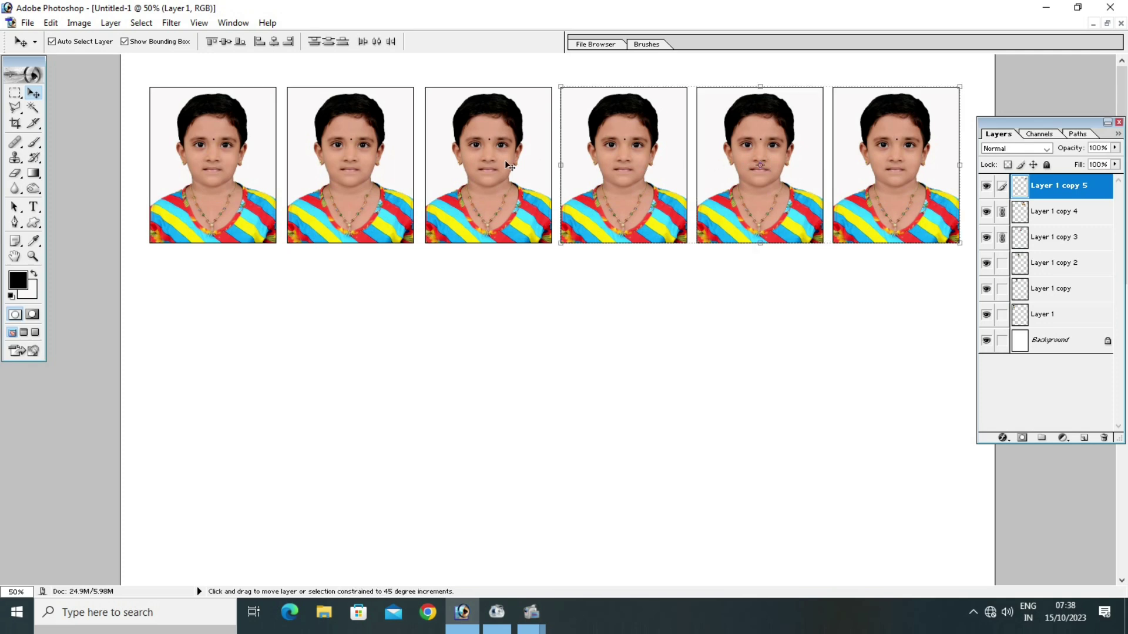
pyautogui.keyDown('shift'); pyautogui.click(505, 159); pyautogui.keyUp('shift')
pyautogui.keyDown('shift'); pyautogui.click(357, 160); pyautogui.keyUp('shift')
pyautogui.keyDown('shift'); pyautogui.click(223, 164); pyautogui.keyUp('shift')
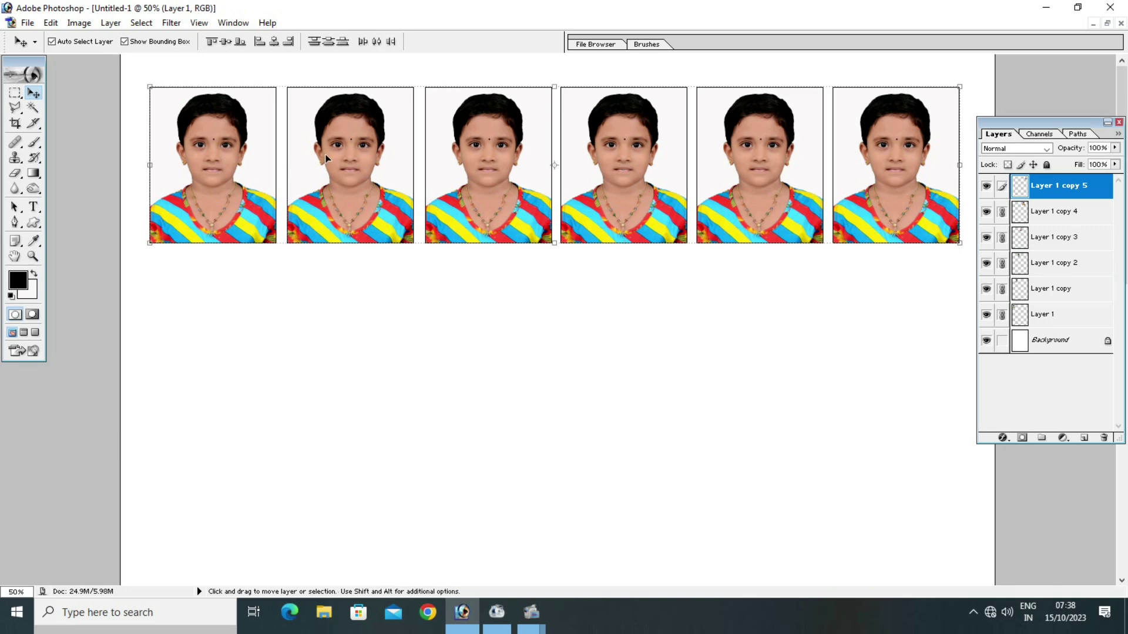
pyautogui.moveTo(326, 154); pyautogui.dragTo(328, 153)
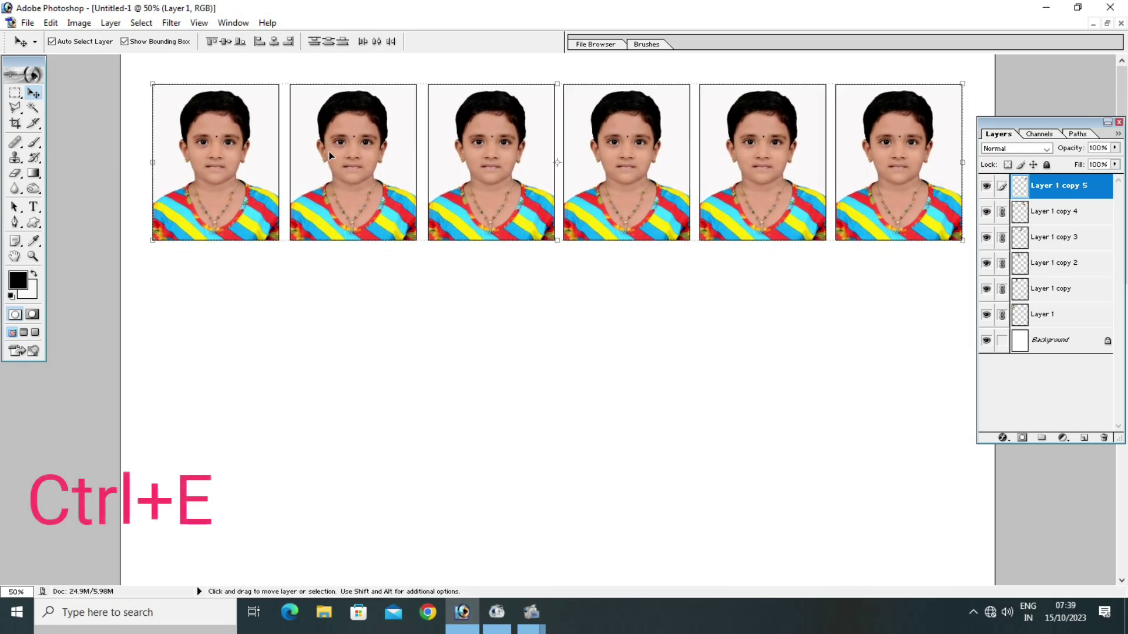
# Merge the six linked photos into one row layer and Alt+Shift-drag copies downward to make six rows.
pyautogui.hotkey('ctrl', 'e')
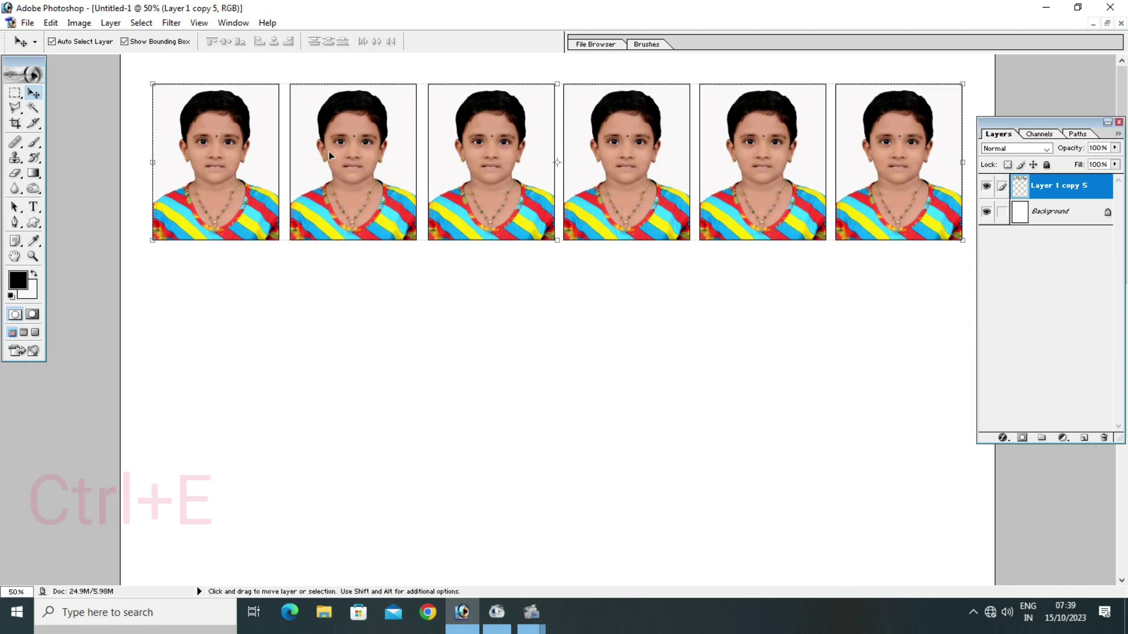
pyautogui.keyDown('alt'); pyautogui.click(446, 166); pyautogui.keyUp('alt')
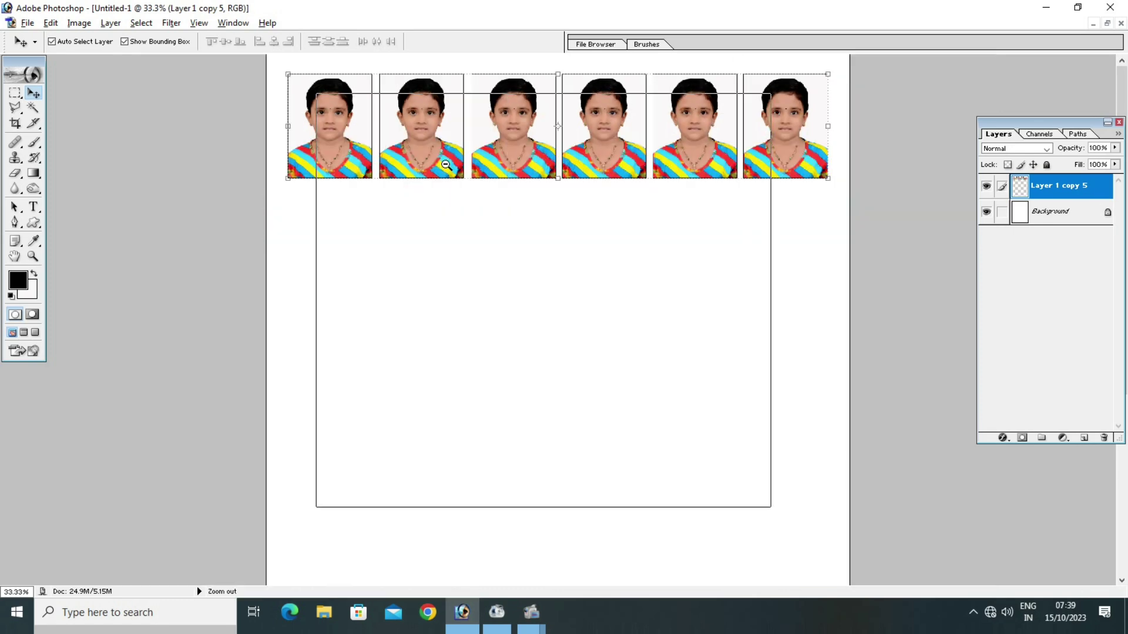
pyautogui.keyDown('alt'); pyautogui.click(447, 166); pyautogui.keyUp('alt')
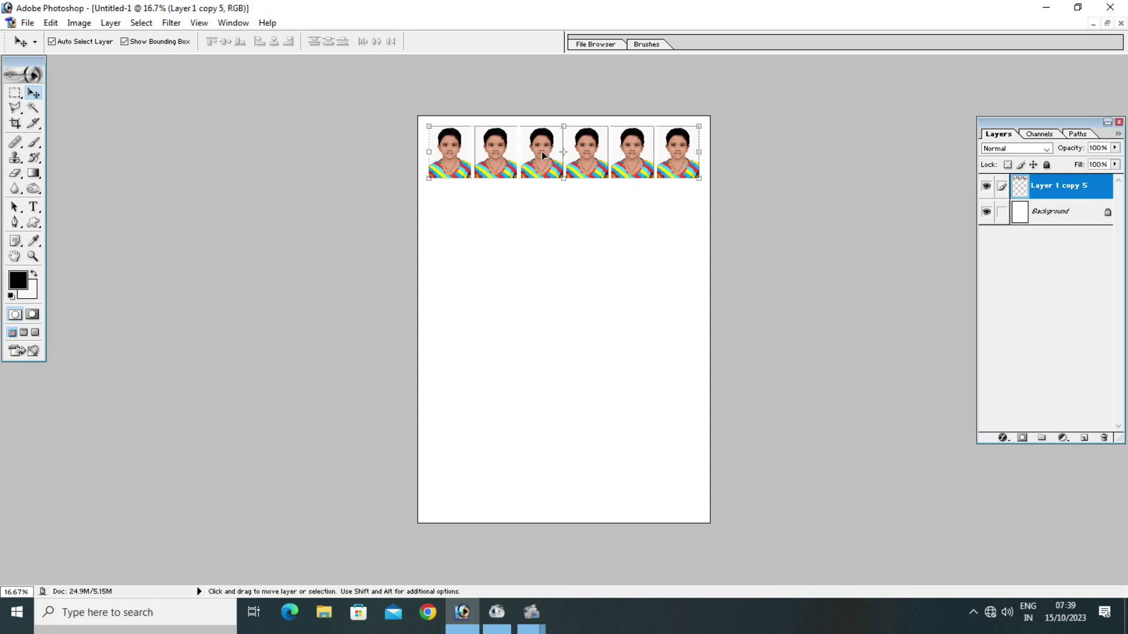
pyautogui.hotkey('alt', 'shift')
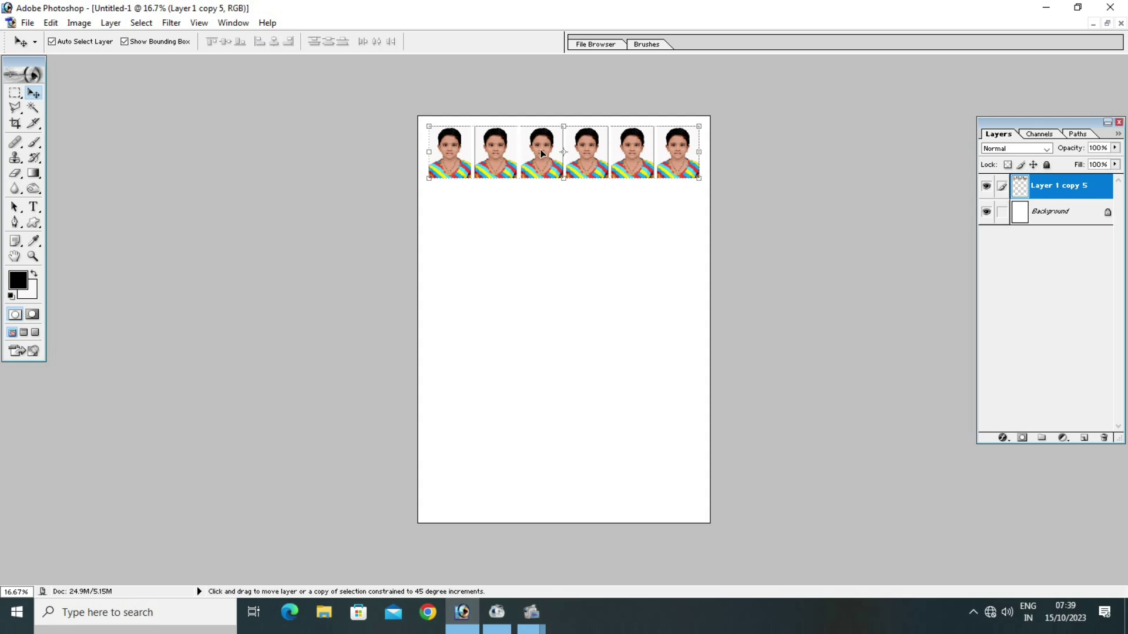
pyautogui.moveTo(541, 154); pyautogui.dragTo(532, 432)
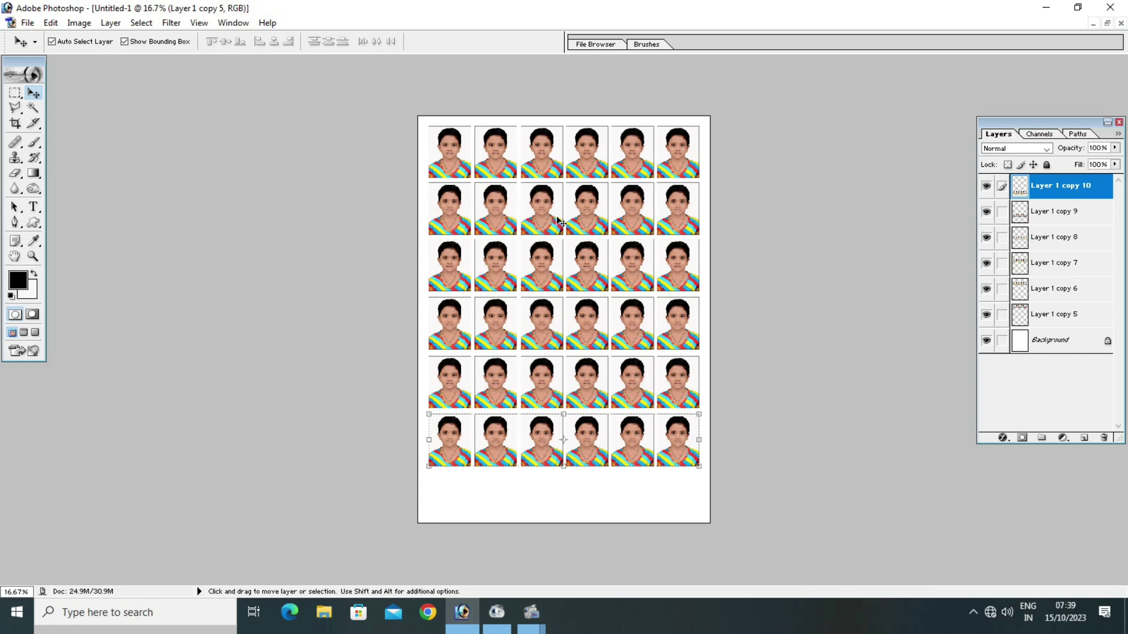
# Start printing the photo sheet with Ctrl+P, accepting the clipping warning.
pyautogui.hotkey('ctrl', 'p')
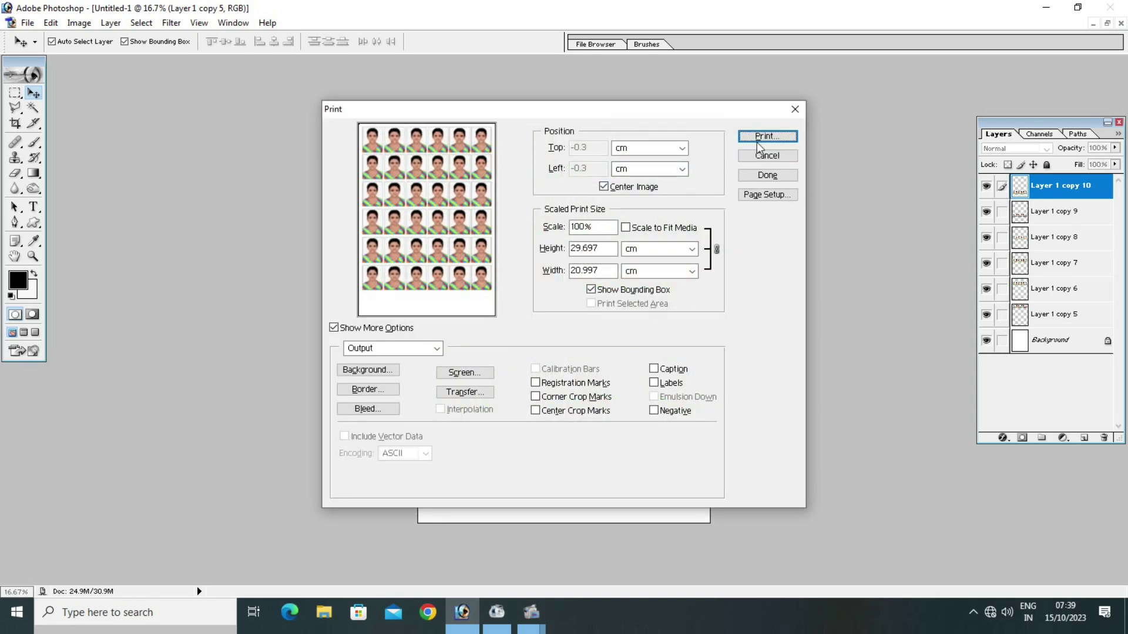
pyautogui.click(762, 137)
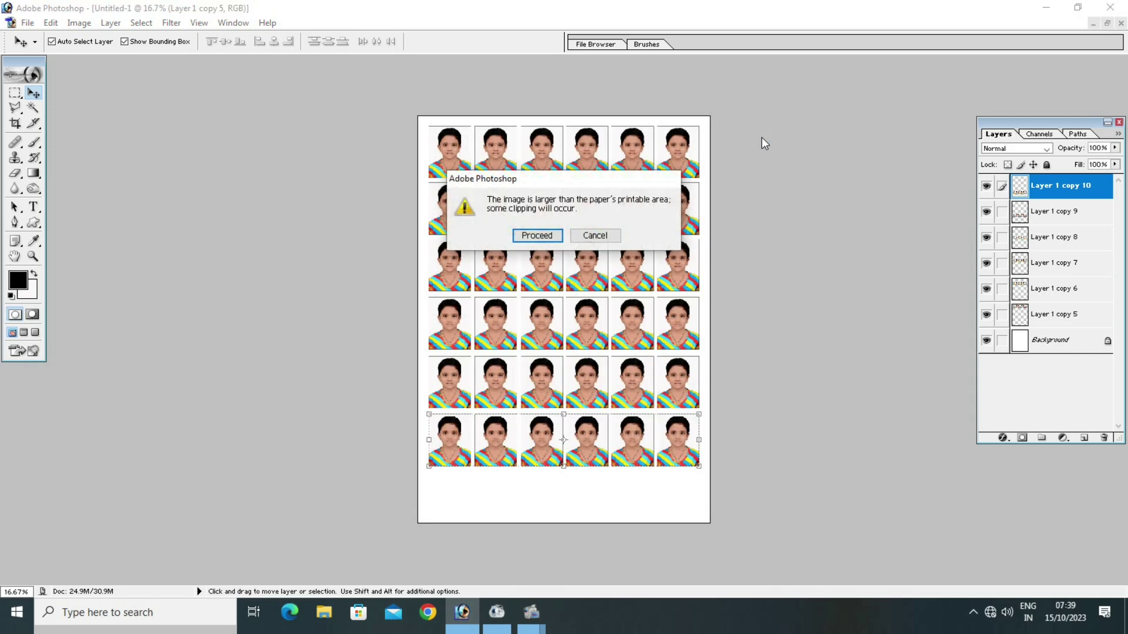
pyautogui.click(537, 236)
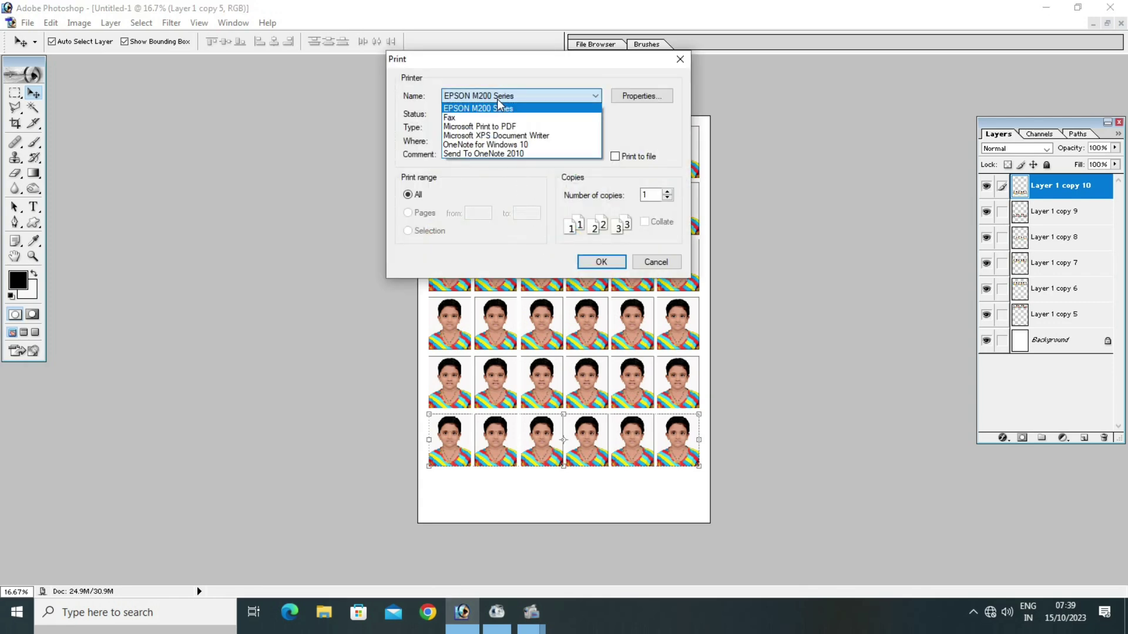
# Select the EPSON M200 Series printer and set its print quality to High.
pyautogui.click(492, 111)
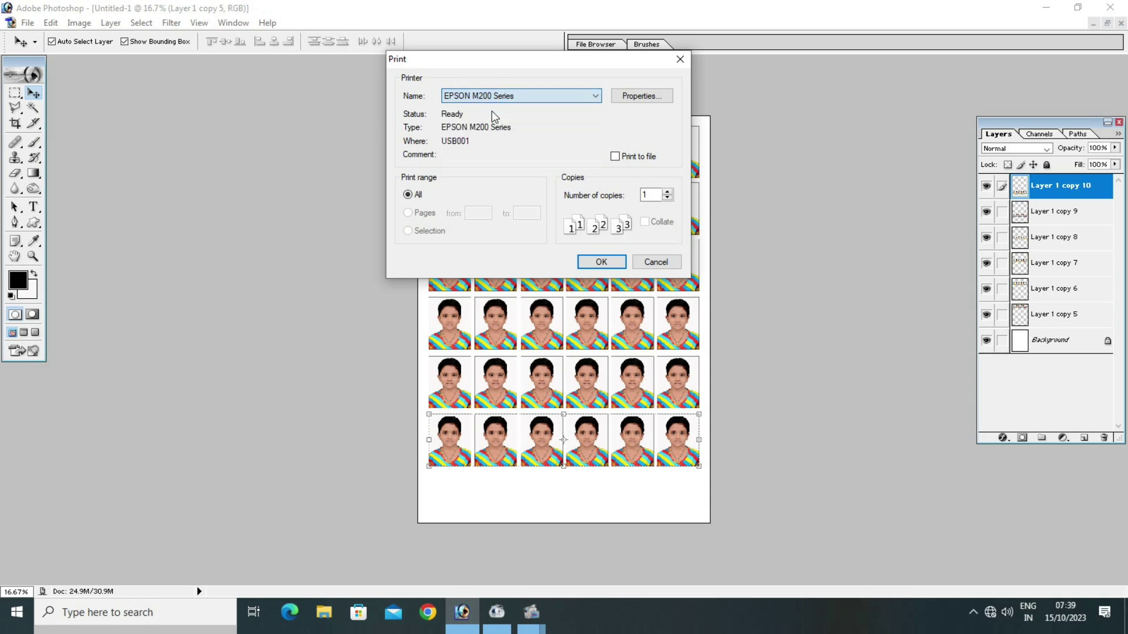
pyautogui.click(631, 100)
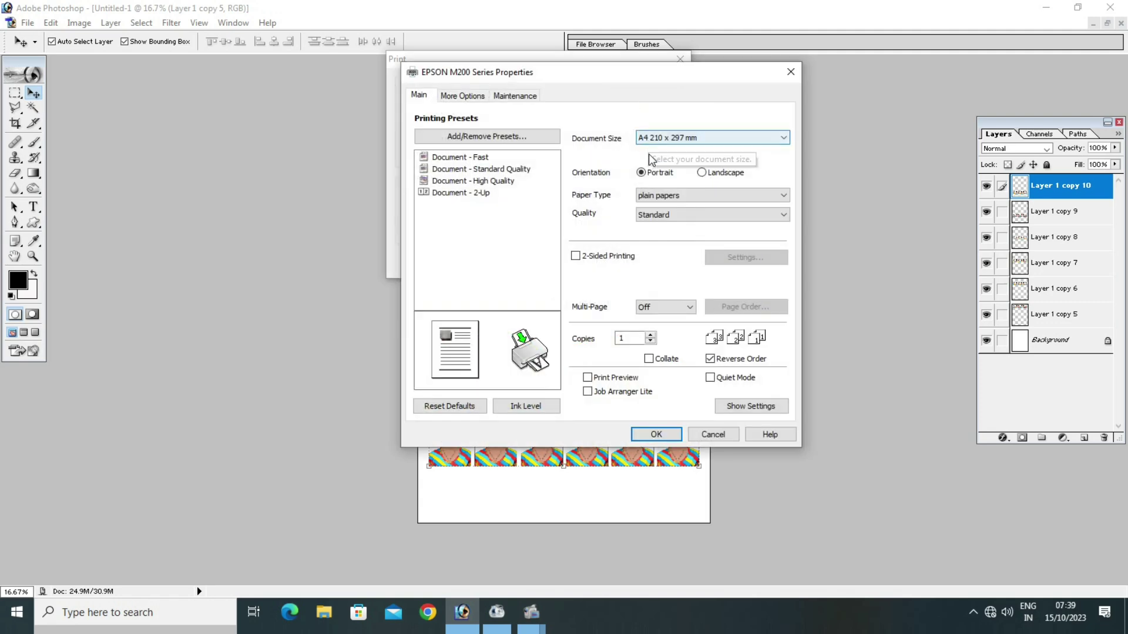
pyautogui.click(654, 216)
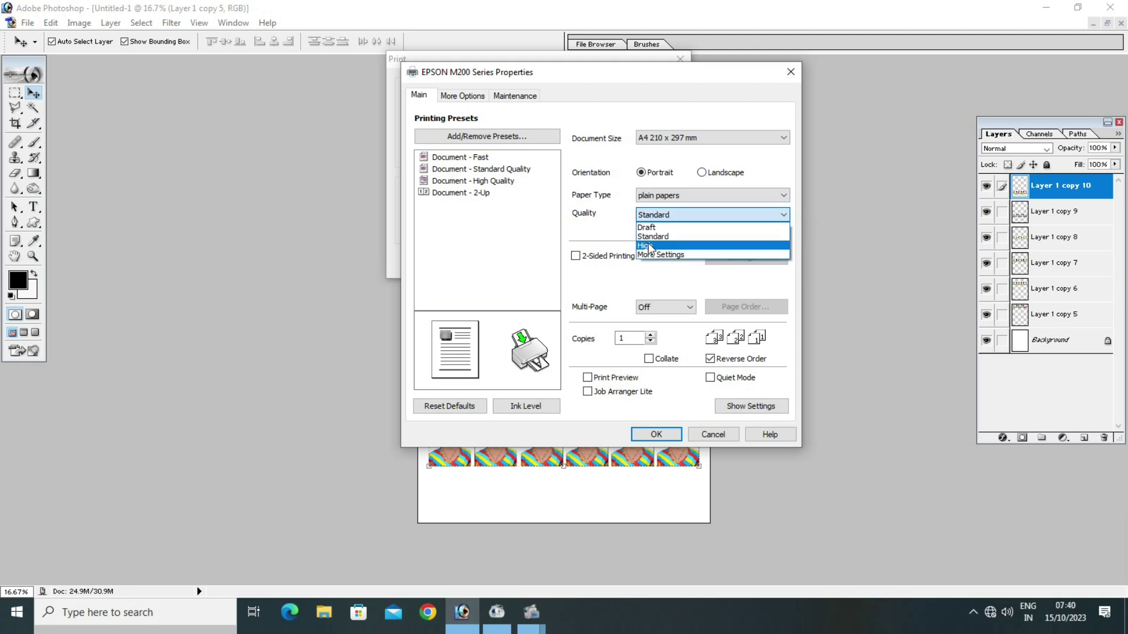
pyautogui.click(648, 244)
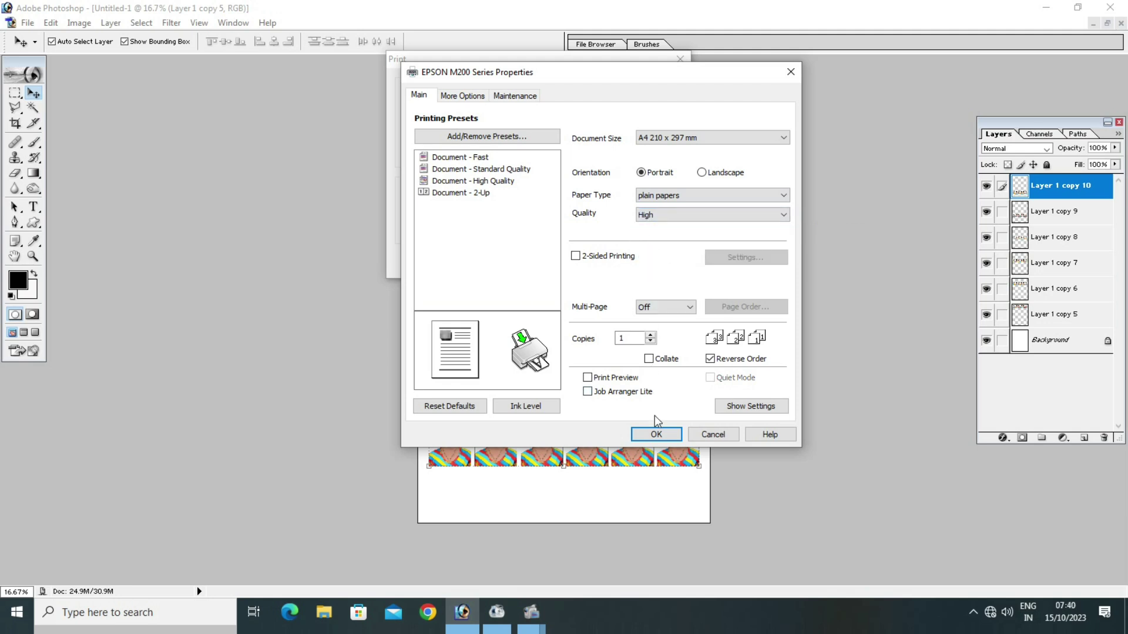
pyautogui.click(656, 434)
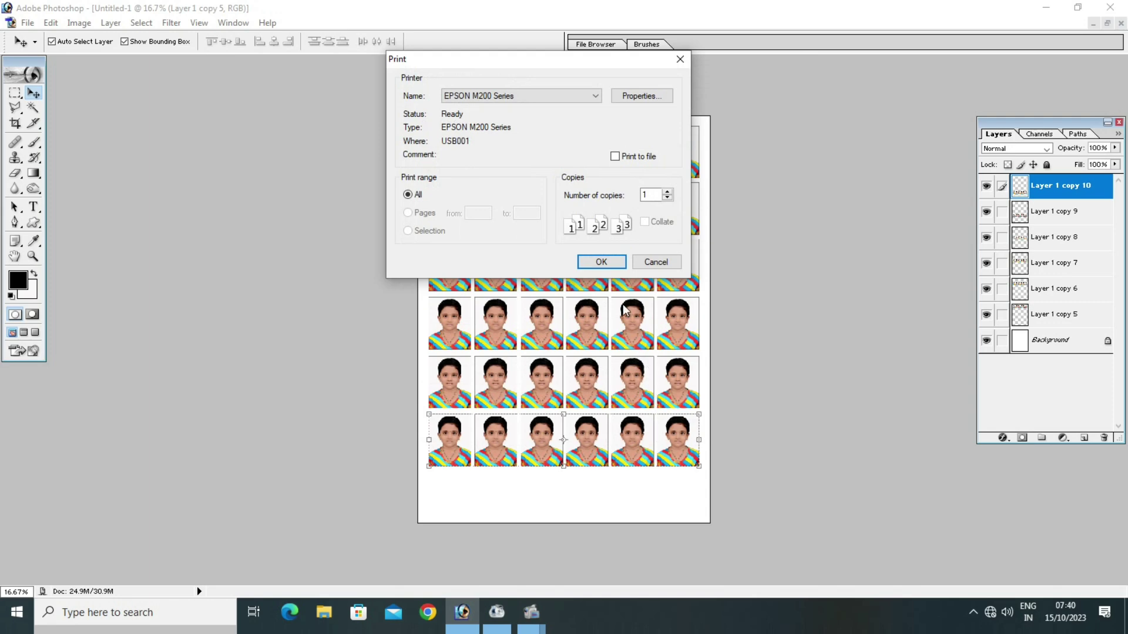